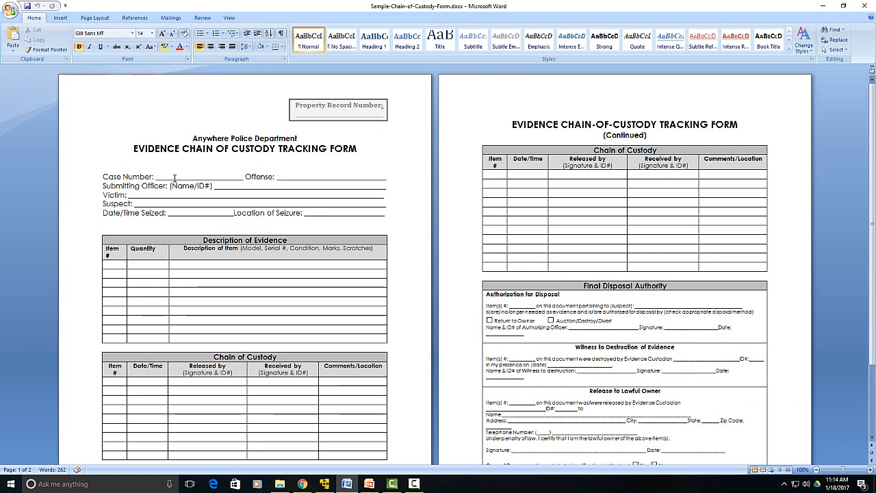
Review the case detail fields and the rows of the Description of Evidence table on the form's first page.
{"action": "left_click", "coordinate": [172, 177]}
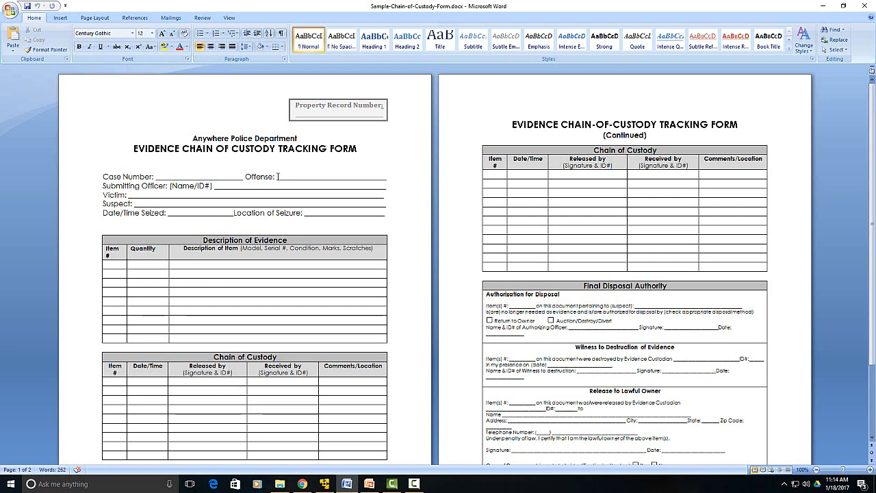
{"action": "left_click_drag", "start_coordinate": [277, 176], "coordinate": [388, 177]}
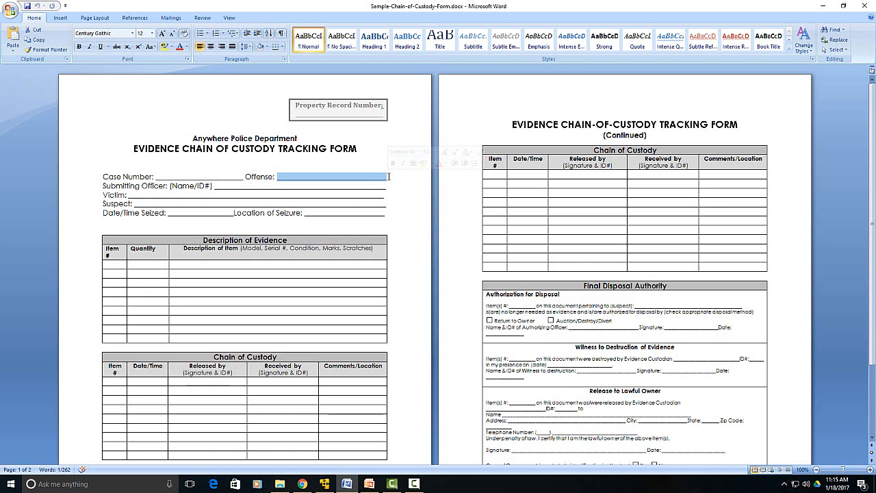
{"action": "left_click", "coordinate": [113, 265]}
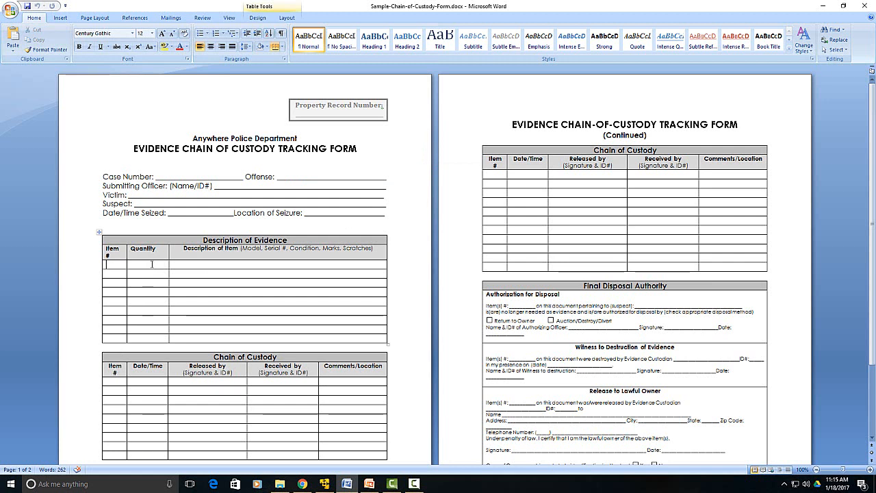
{"action": "left_click", "coordinate": [190, 263]}
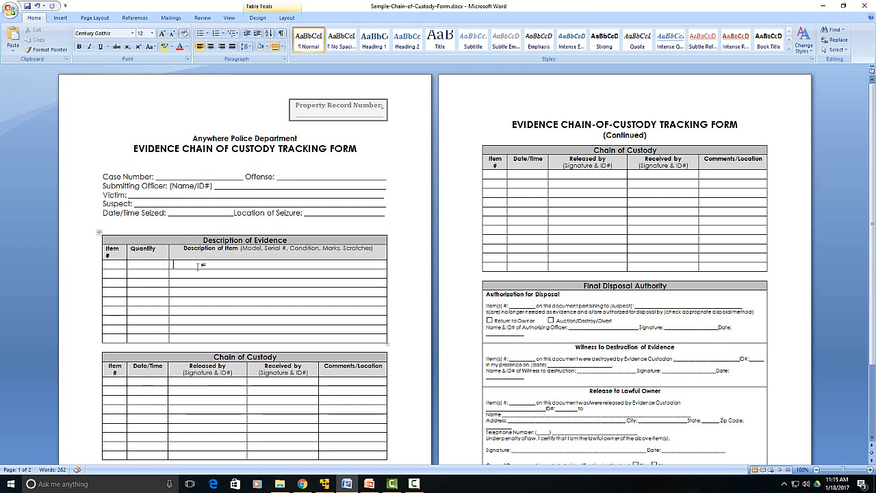
{"action": "scroll", "coordinate": [217, 271], "scroll_direction": "down", "scroll_amount": 1}
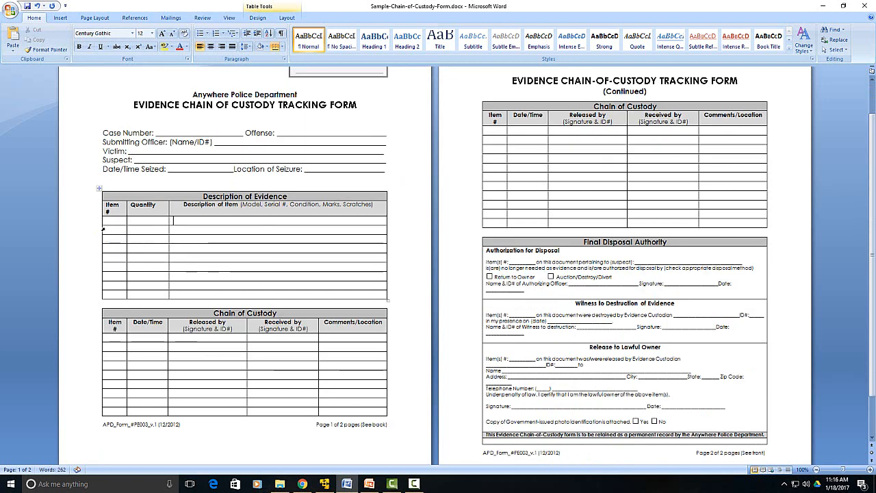
{"action": "left_click_drag", "start_coordinate": [81, 200], "coordinate": [88, 300]}
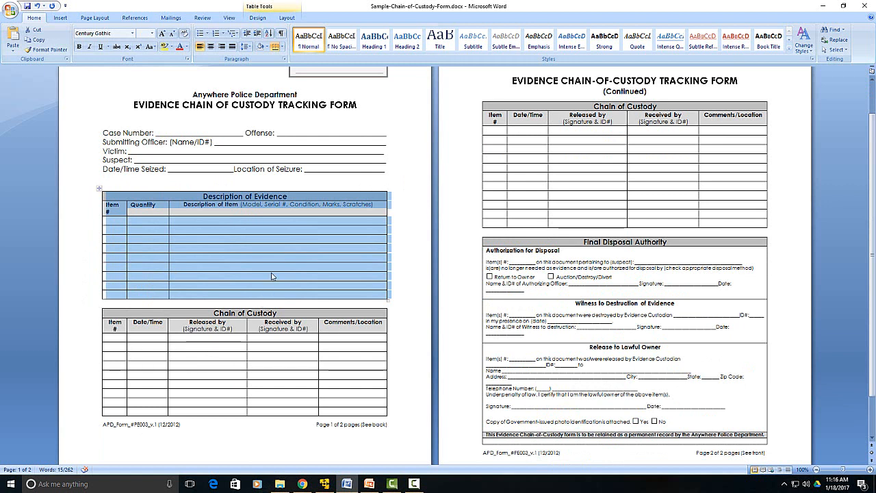
{"action": "left_click", "coordinate": [250, 223]}
{"action": "left_click_drag", "start_coordinate": [304, 169], "coordinate": [379, 175]}
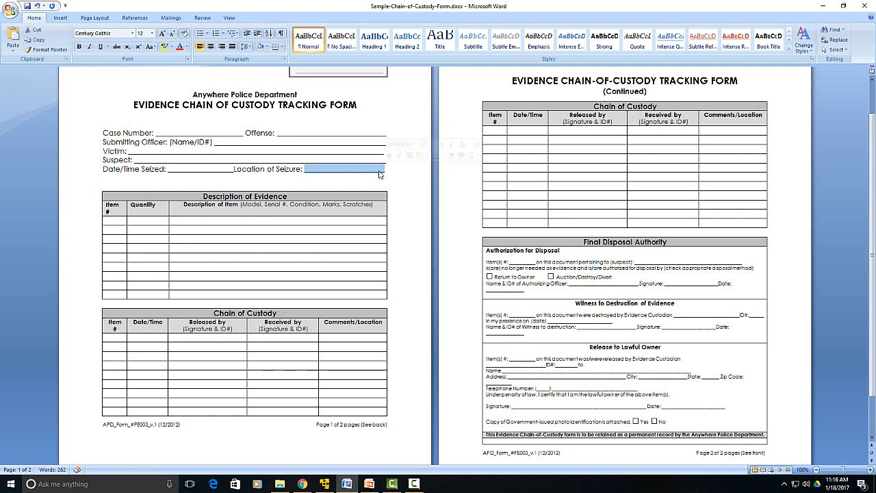
{"action": "left_click", "coordinate": [346, 222]}
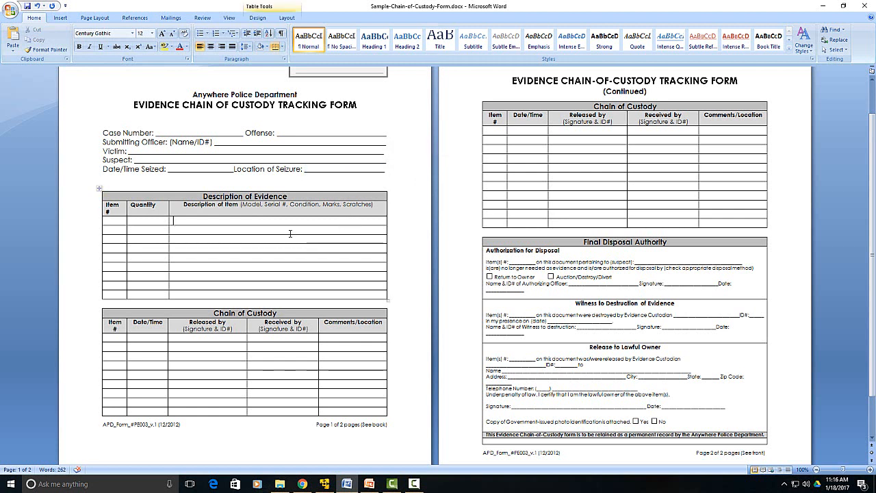
{"action": "left_click", "coordinate": [252, 240]}
{"action": "left_click", "coordinate": [250, 249]}
{"action": "left_click", "coordinate": [247, 257]}
{"action": "left_click", "coordinate": [245, 267]}
{"action": "left_click", "coordinate": [245, 276]}
{"action": "left_click", "coordinate": [249, 293]}
Examine the Chain of Custody tables on both pages and the Final Disposal Authority section of the form.
{"action": "left_click", "coordinate": [119, 337]}
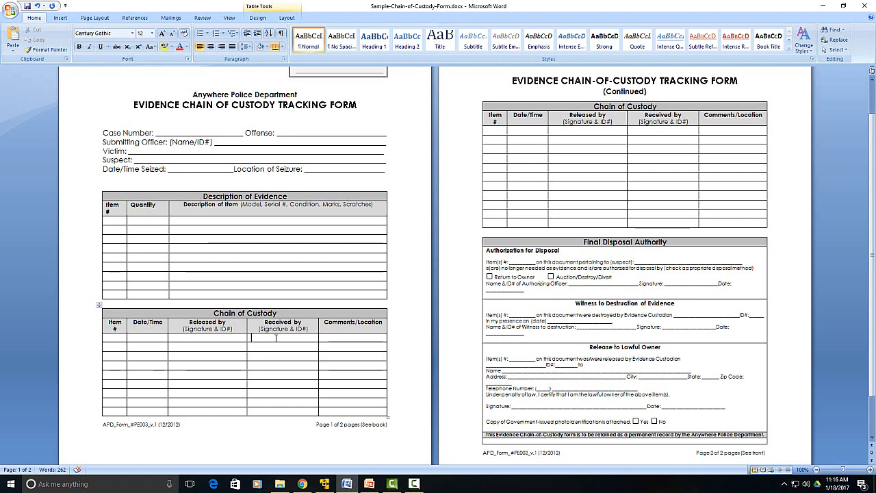
{"action": "left_click", "coordinate": [352, 336]}
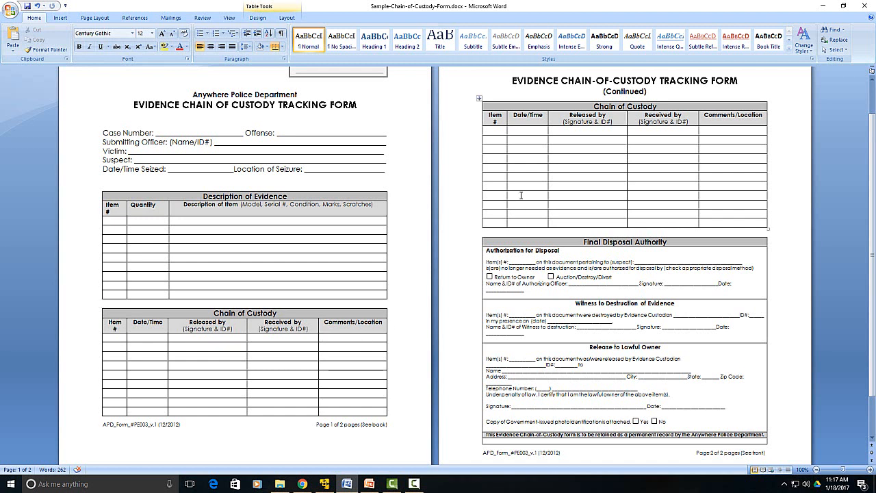
{"action": "left_click", "coordinate": [520, 130]}
{"action": "left_click", "coordinate": [517, 141]}
{"action": "left_click", "coordinate": [466, 169]}
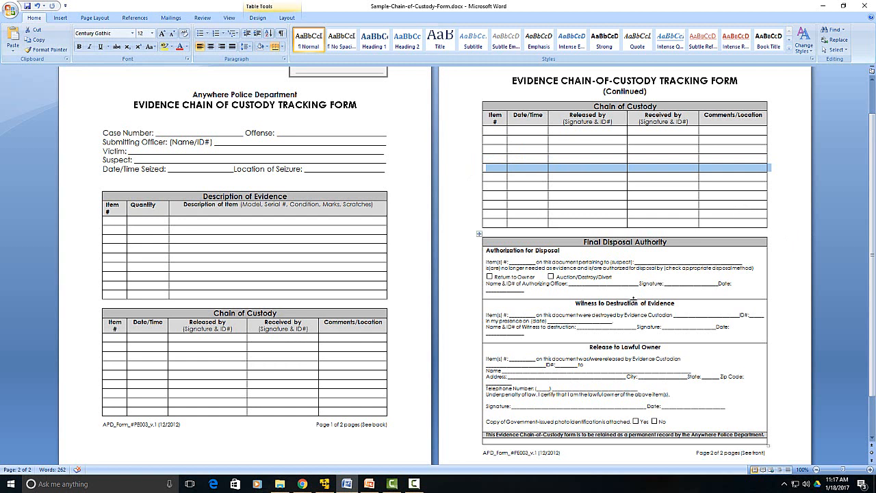
{"action": "scroll", "coordinate": [624, 297], "scroll_direction": "down", "scroll_amount": 1}
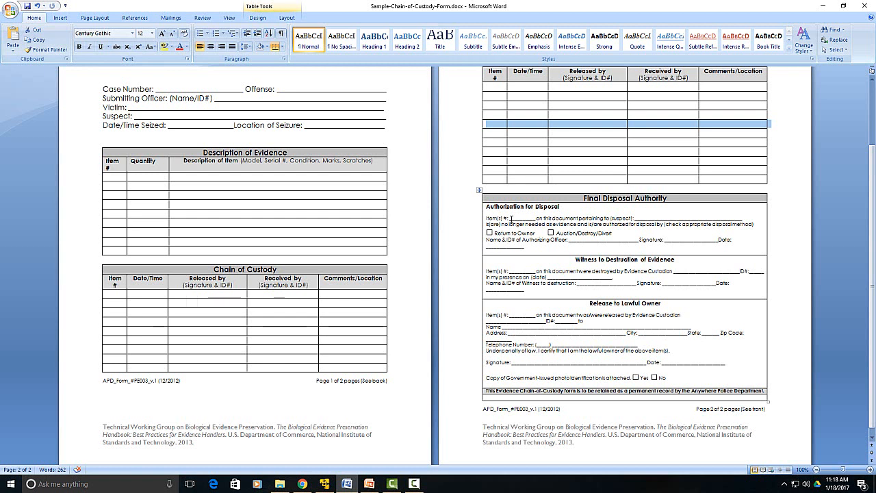
{"action": "scroll", "coordinate": [511, 219], "scroll_direction": "up", "scroll_amount": 3}
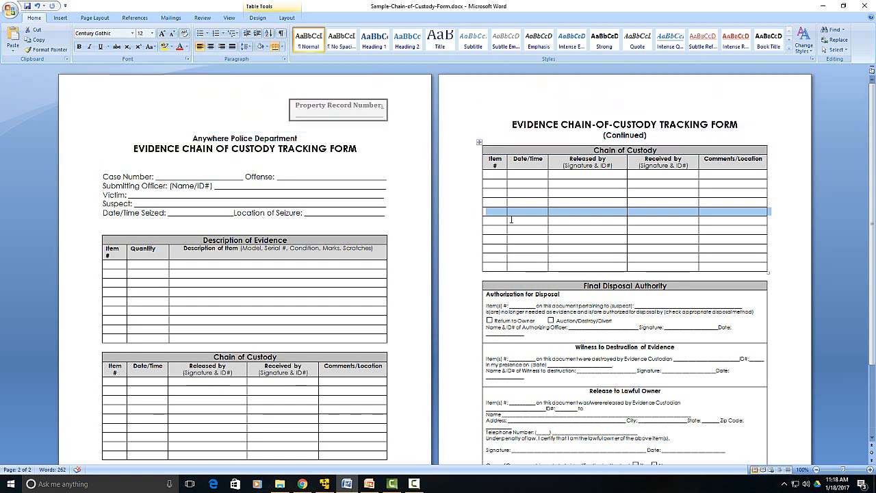
{"action": "scroll", "coordinate": [511, 219], "scroll_direction": "down", "scroll_amount": 1}
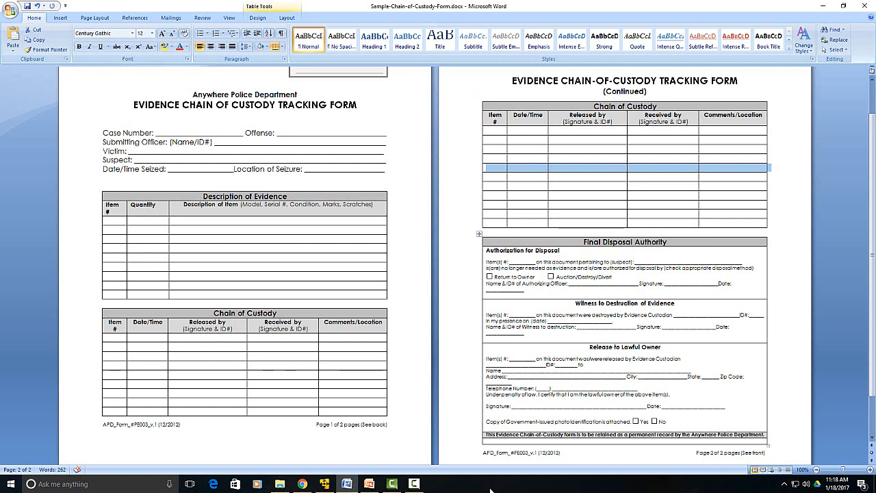
{"action": "left_click", "coordinate": [414, 484]}
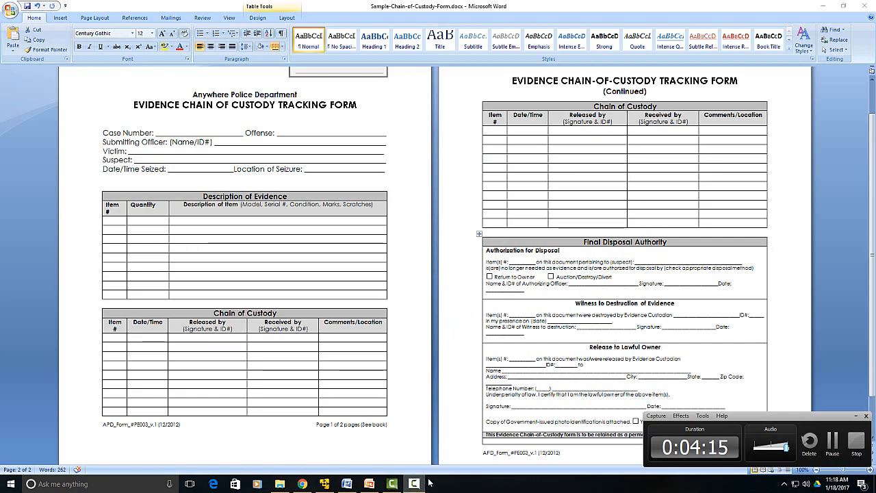
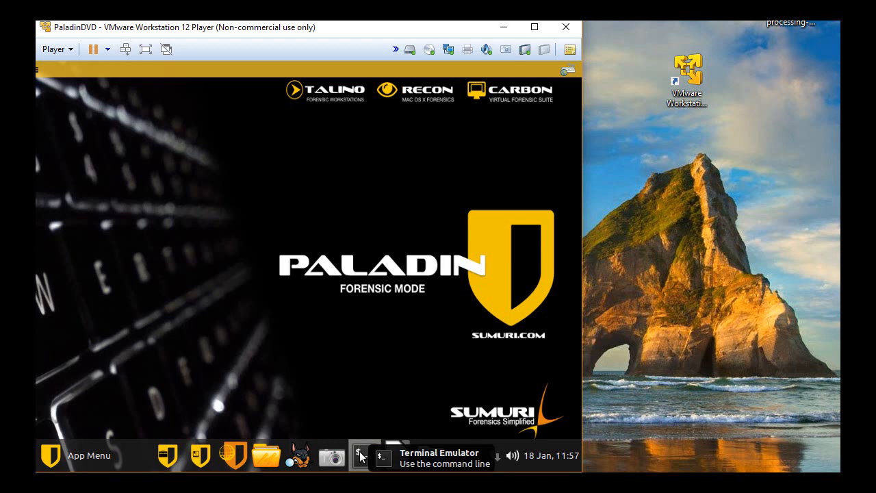
In a new terminal in the PALADIN virtual machine, list the home folder and change to the Desktop directory.
{"action": "left_click", "coordinate": [363, 457]}
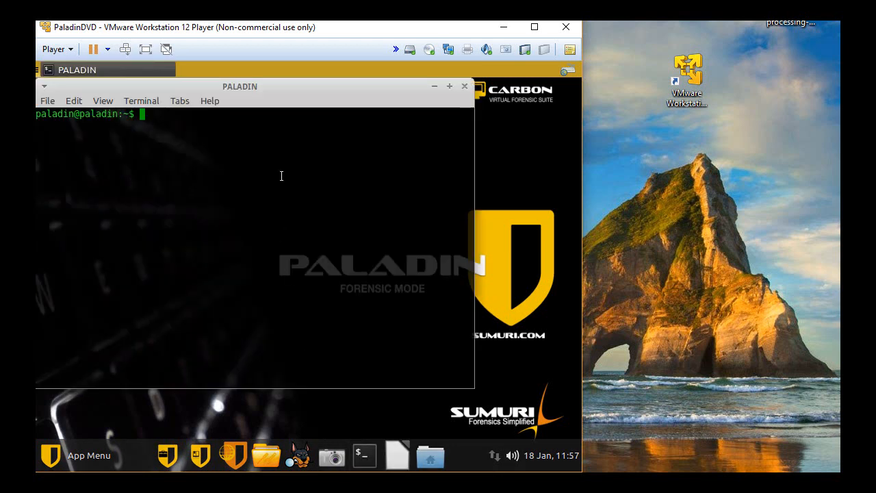
{"action": "left_click_drag", "start_coordinate": [266, 86], "coordinate": [354, 117]}
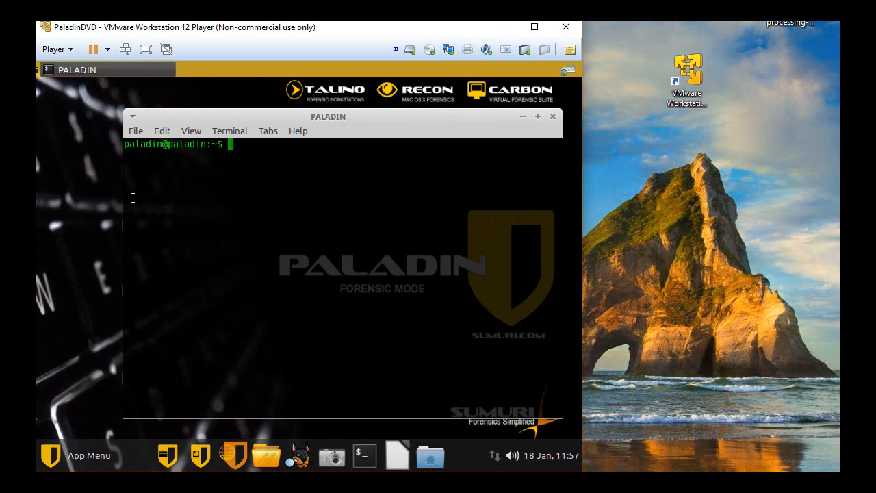
{"action": "type", "text": "ls"}
{"action": "key", "text": "Return"}
{"action": "type", "text": "cd Desk"}
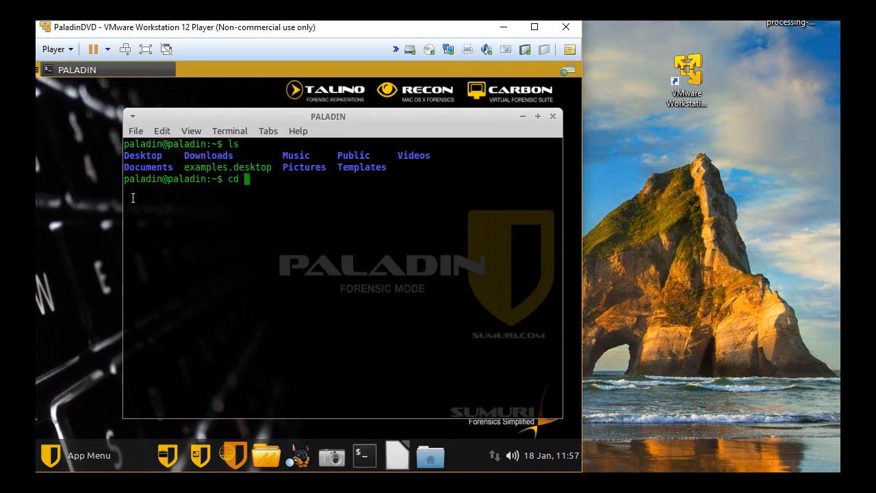
{"action": "type", "text": "top"}
{"action": "key", "text": "Return"}
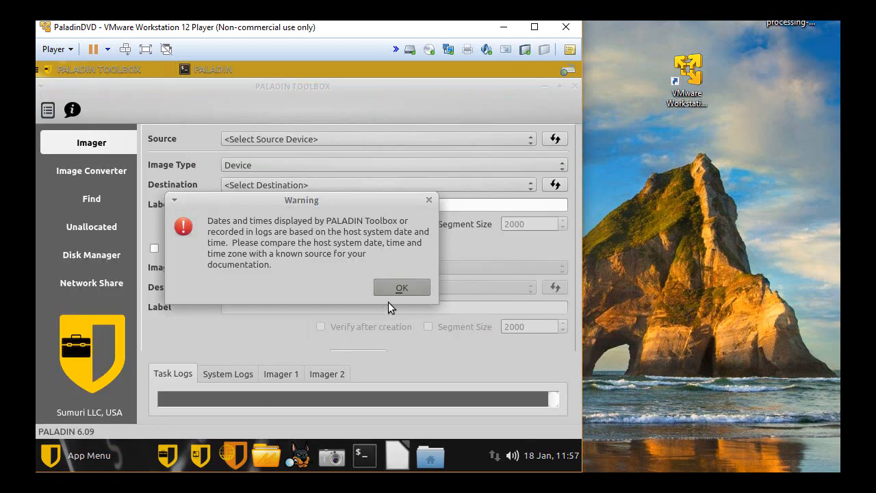
Inspect the USB disk entries /dev/sdb and /dev/sdb1 in PALADIN Toolbox's Disk Manager, then close the toolbox.
{"action": "left_click", "coordinate": [402, 288]}
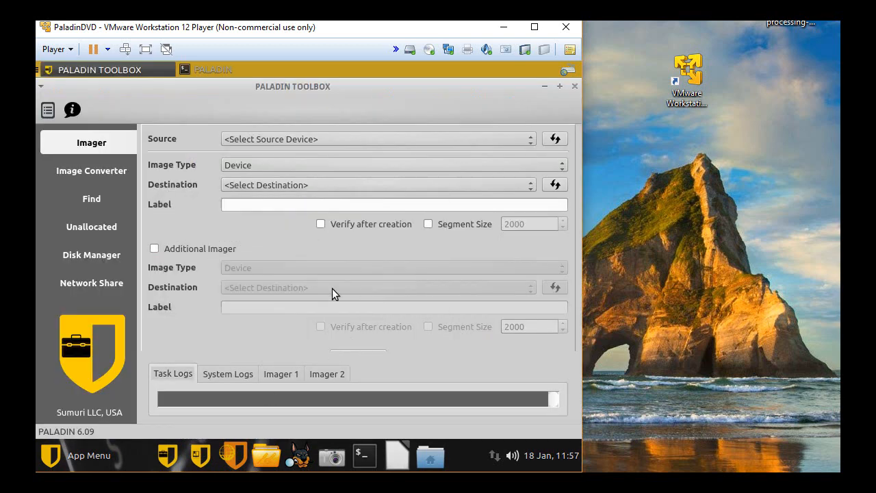
{"action": "left_click", "coordinate": [103, 264]}
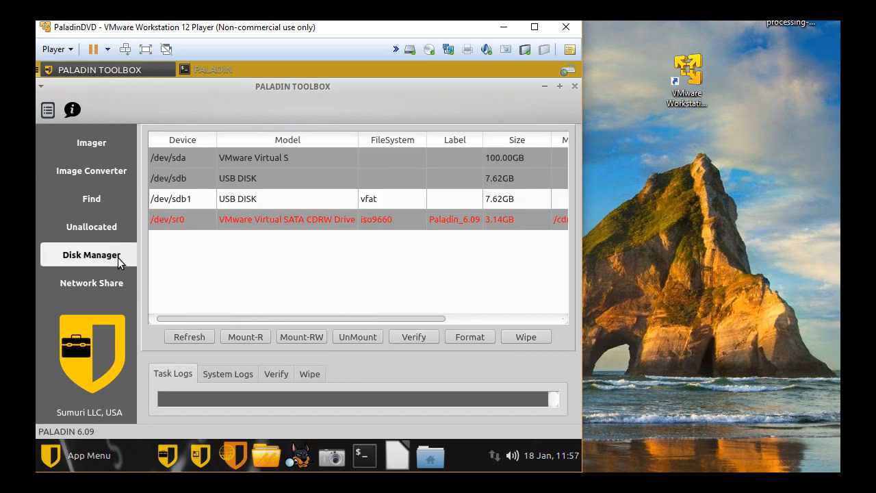
{"action": "left_click", "coordinate": [189, 173]}
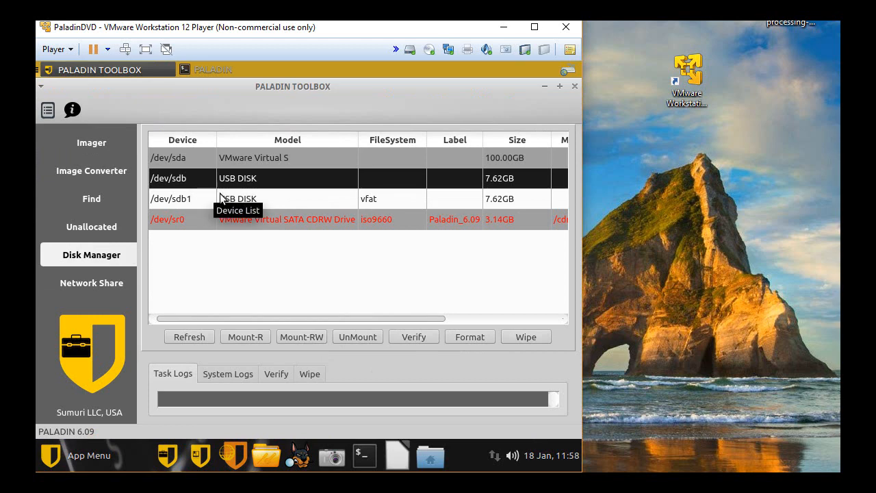
{"action": "left_click", "coordinate": [192, 198]}
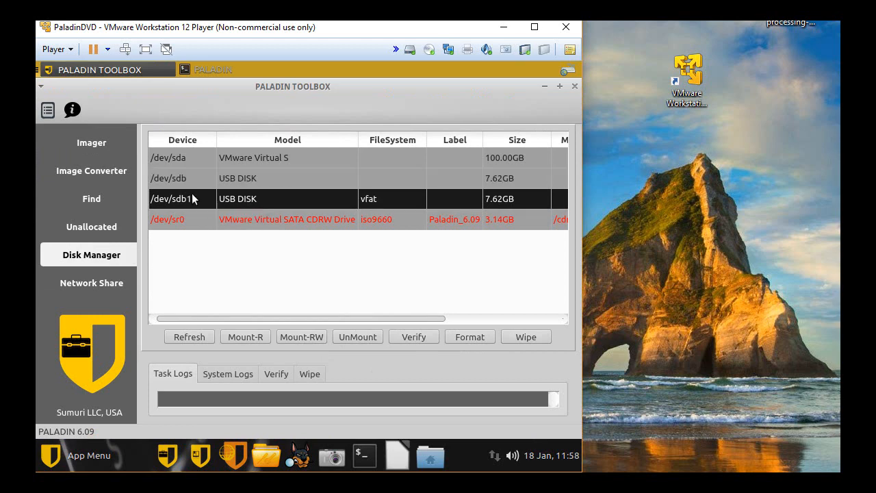
{"action": "left_click", "coordinate": [202, 180]}
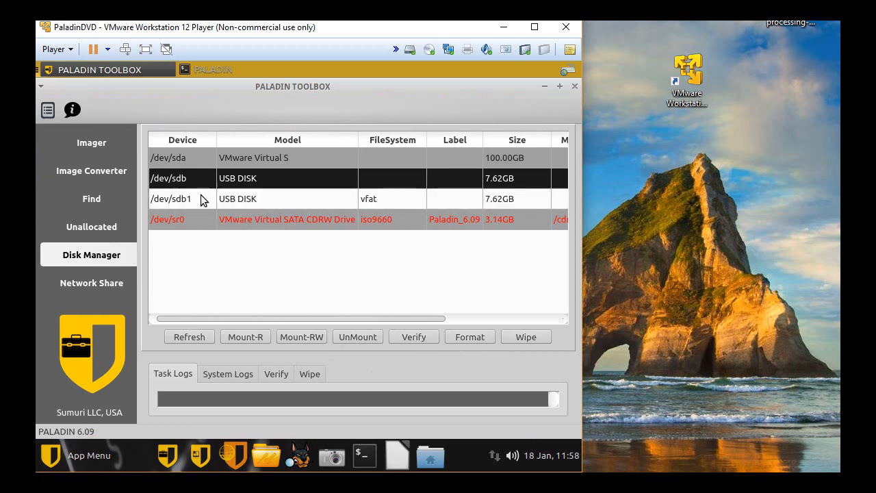
{"action": "left_click", "coordinate": [198, 201]}
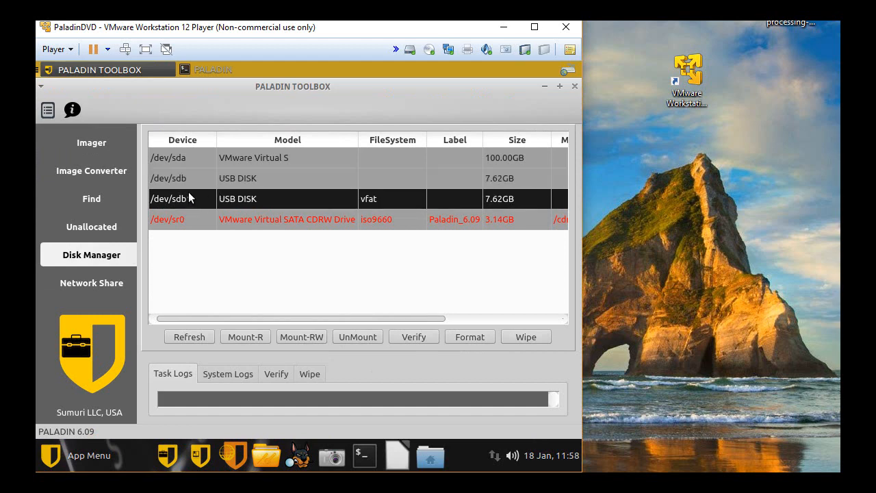
{"action": "left_click", "coordinate": [189, 185]}
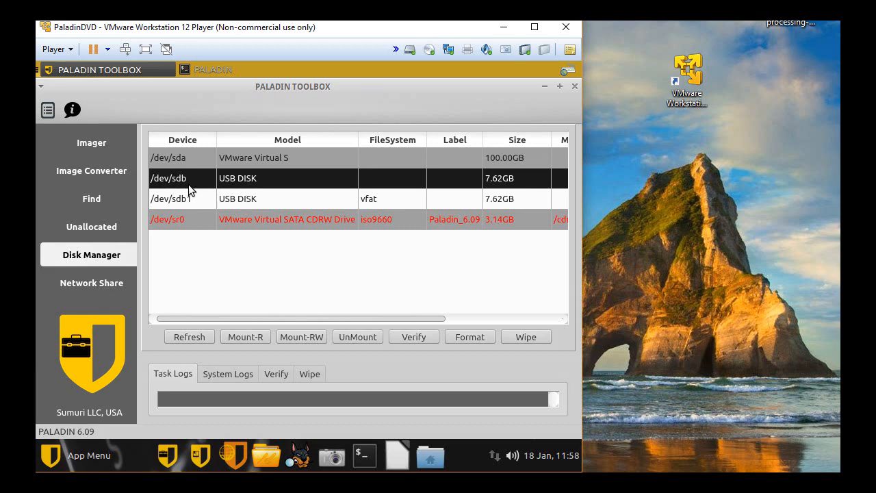
{"action": "left_click", "coordinate": [191, 201]}
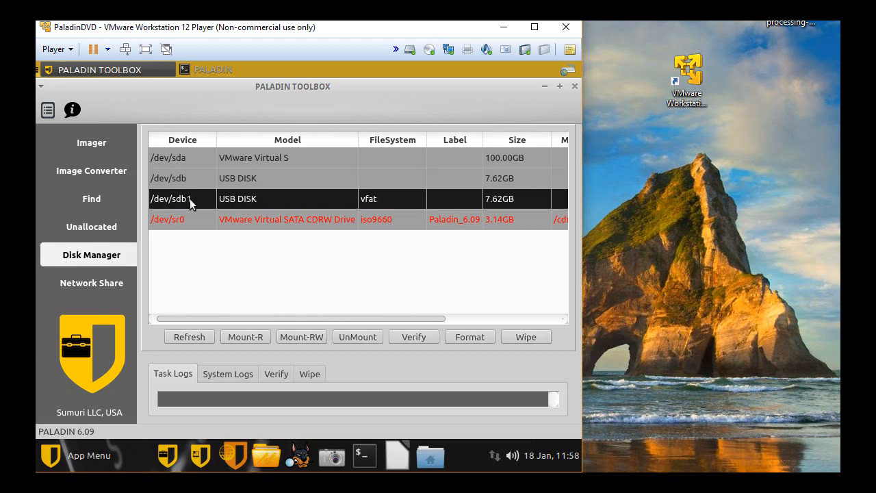
{"action": "left_click", "coordinate": [574, 87]}
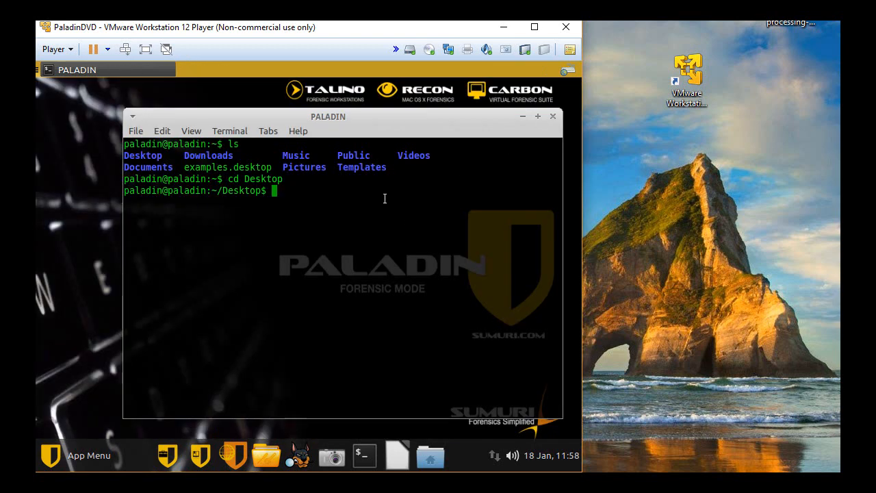
Image the USB disk with "sudo dd if=/dev/sdb of=USBImage" and list the Desktop directory in long format with "ls -l".
{"action": "type", "text": "sudo dd"}
{"action": "type", "text": "if=/d"}
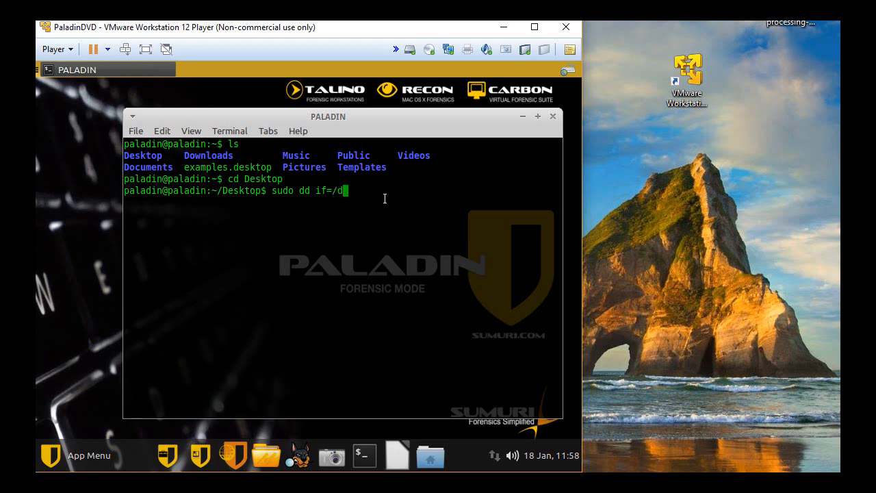
{"action": "type", "text": "ev/sdb of=USBImage"}
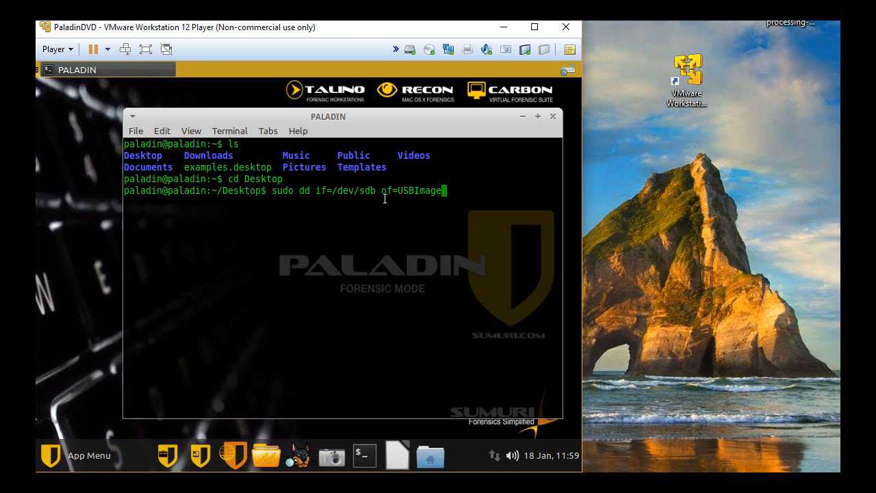
{"action": "key", "text": "Return"}
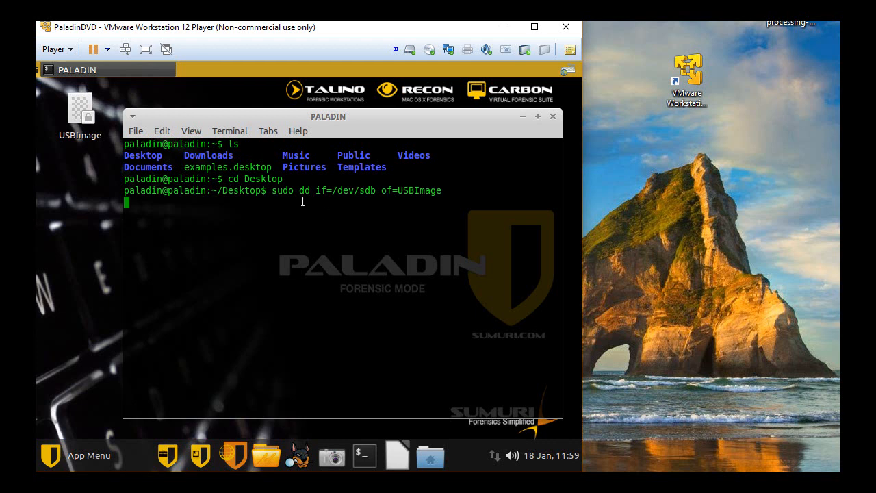
{"action": "mouse_move", "coordinate": [77, 120]}
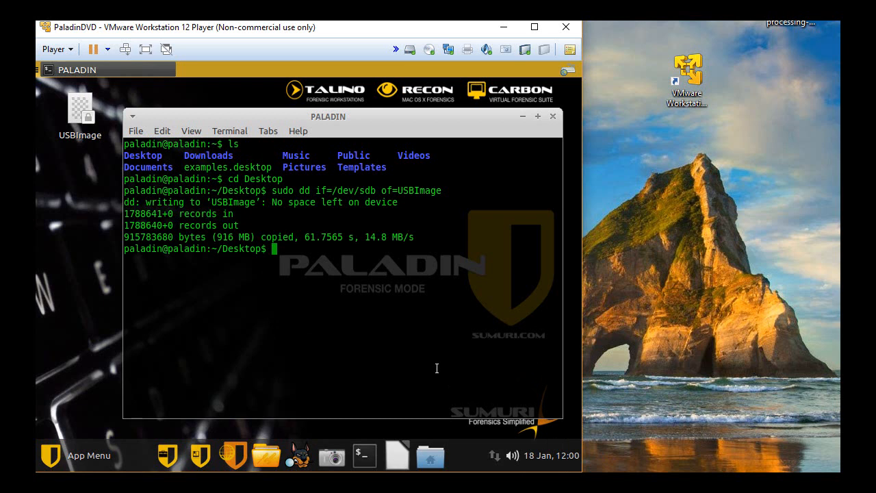
{"action": "type", "text": "ls -l"}
{"action": "key", "text": "Return"}
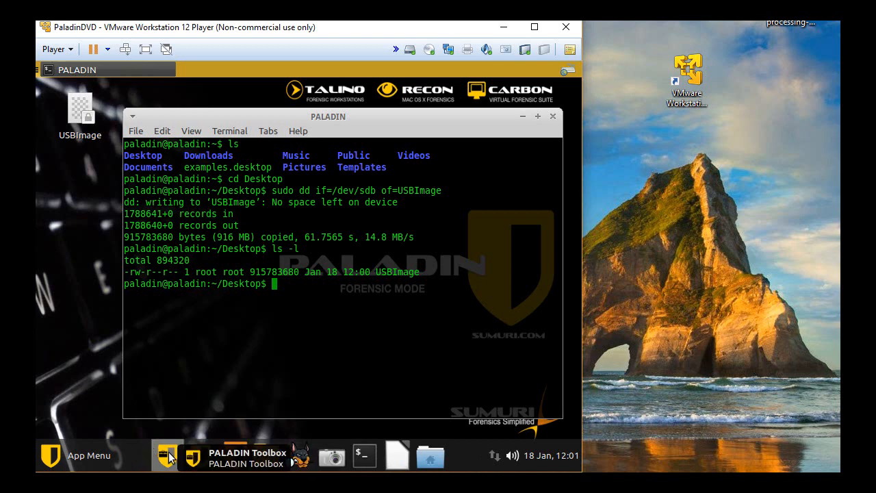
Wipe the USB disk /dev/sdb from PALADIN Toolbox's Disk Manager without verifying the wipe.
{"action": "left_click", "coordinate": [168, 455]}
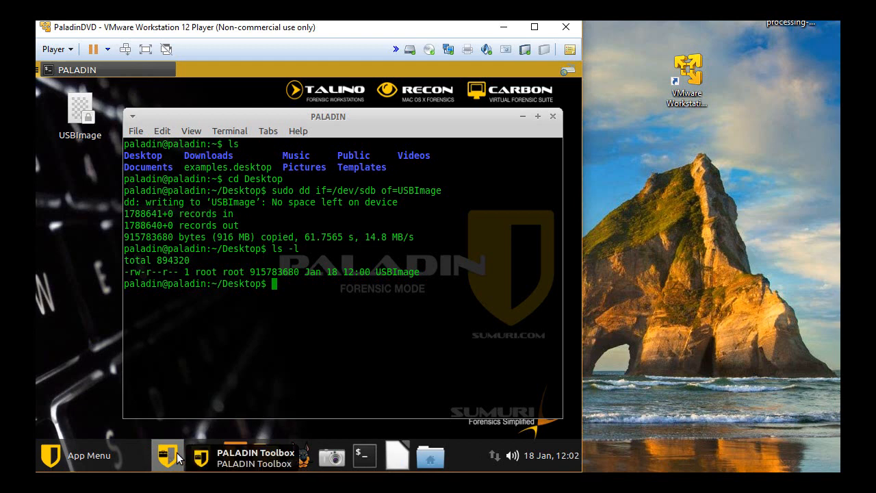
{"action": "left_click", "coordinate": [177, 454]}
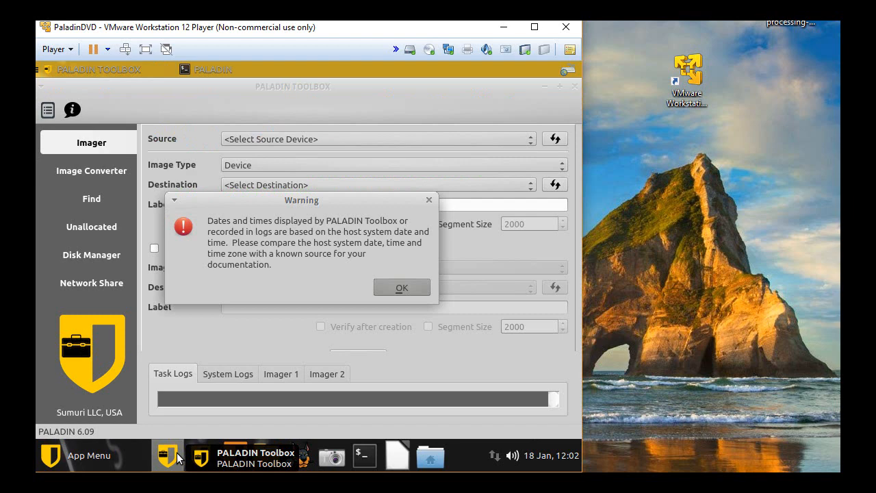
{"action": "left_click", "coordinate": [408, 291]}
{"action": "left_click", "coordinate": [108, 266]}
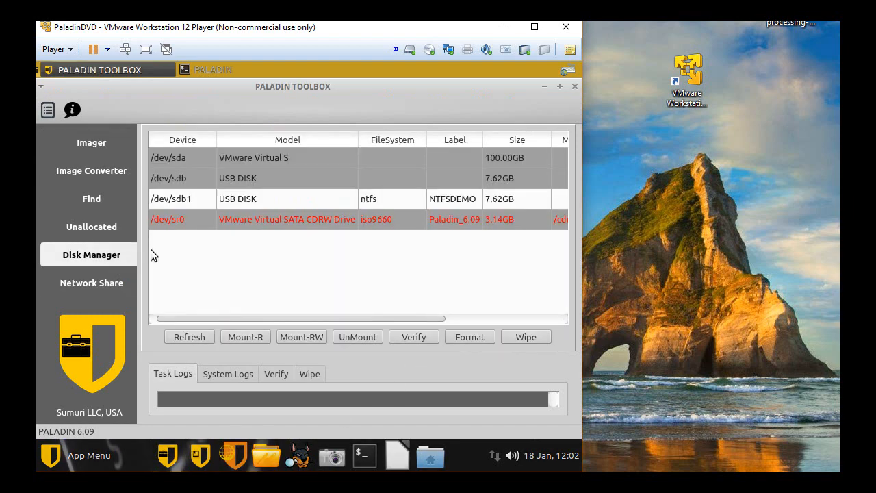
{"action": "left_click", "coordinate": [190, 182]}
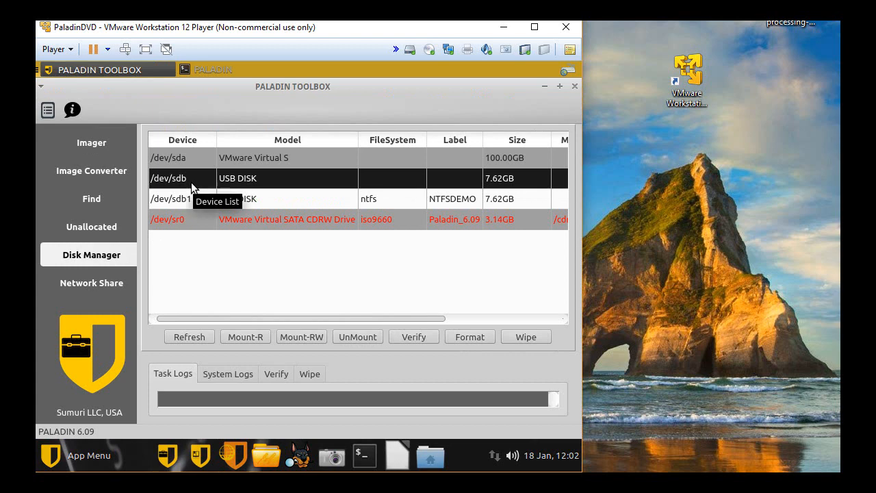
{"action": "left_click", "coordinate": [518, 341]}
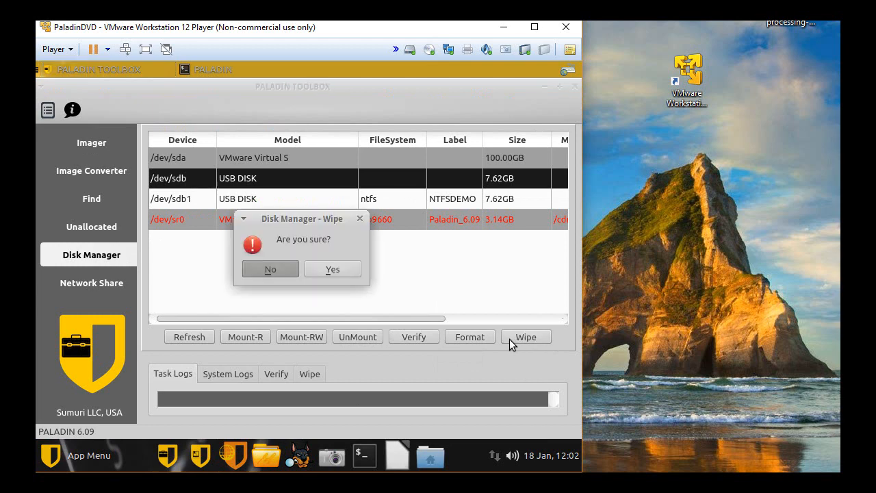
{"action": "left_click", "coordinate": [333, 274]}
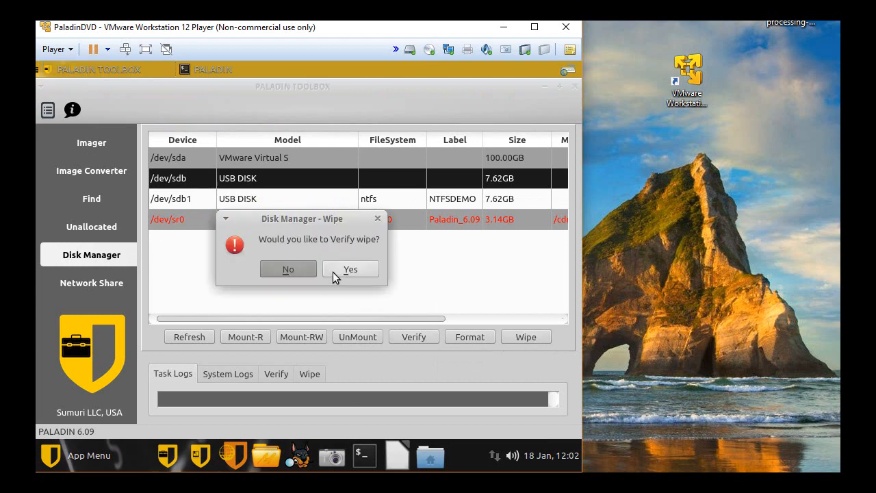
{"action": "left_click", "coordinate": [289, 274]}
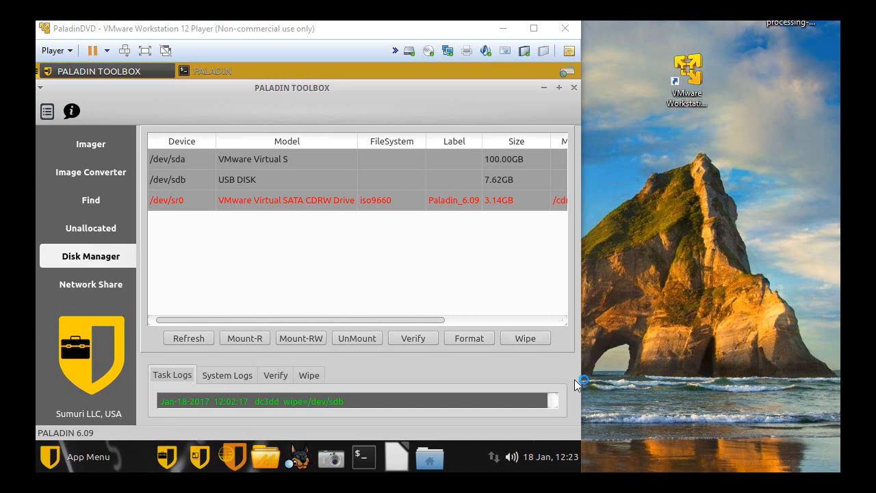
Format /dev/sdb as VFAT with the label EVIDENCE, then close the toolbox.
{"action": "left_click", "coordinate": [226, 185]}
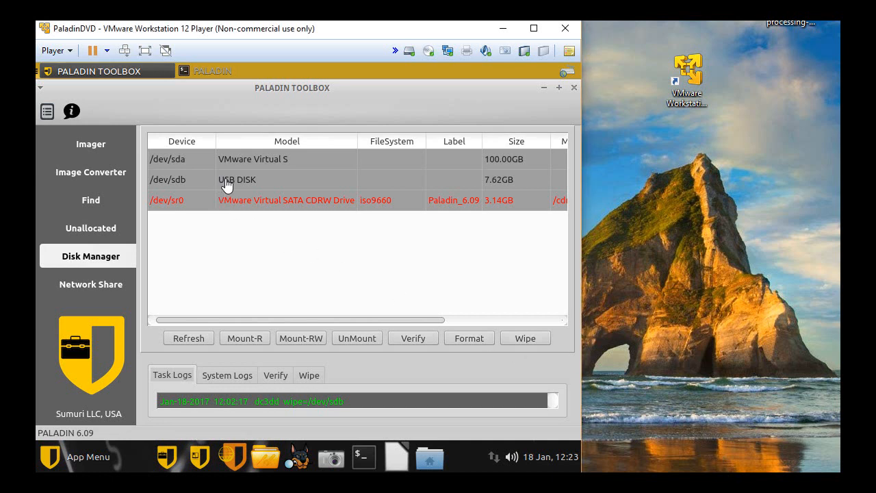
{"action": "left_click", "coordinate": [188, 178]}
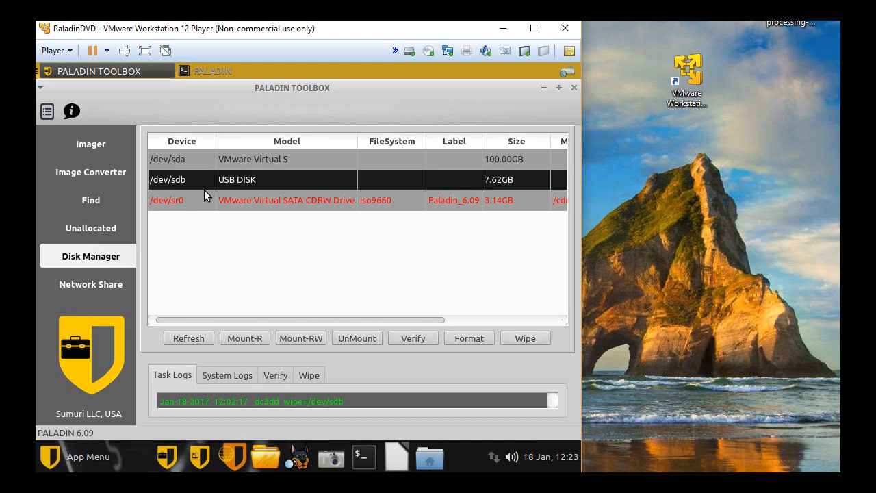
{"action": "left_click", "coordinate": [468, 338]}
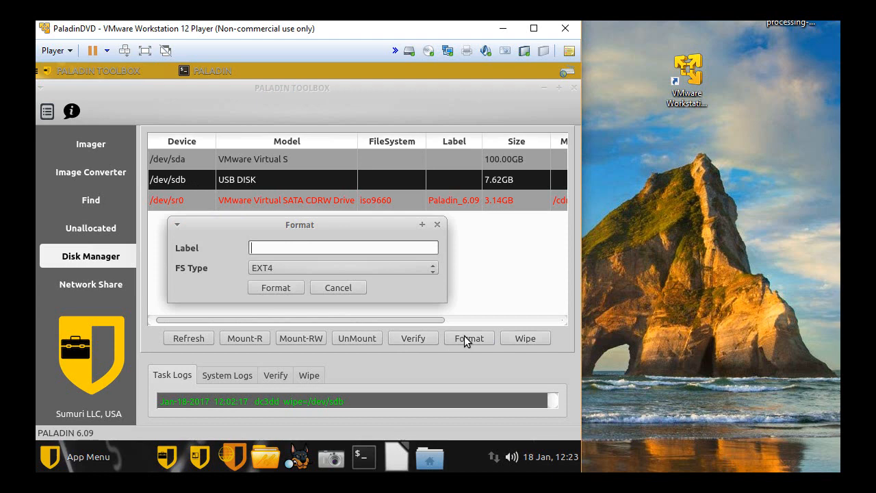
{"action": "type", "text": "EVIDENCE"}
{"action": "left_click", "coordinate": [359, 269]}
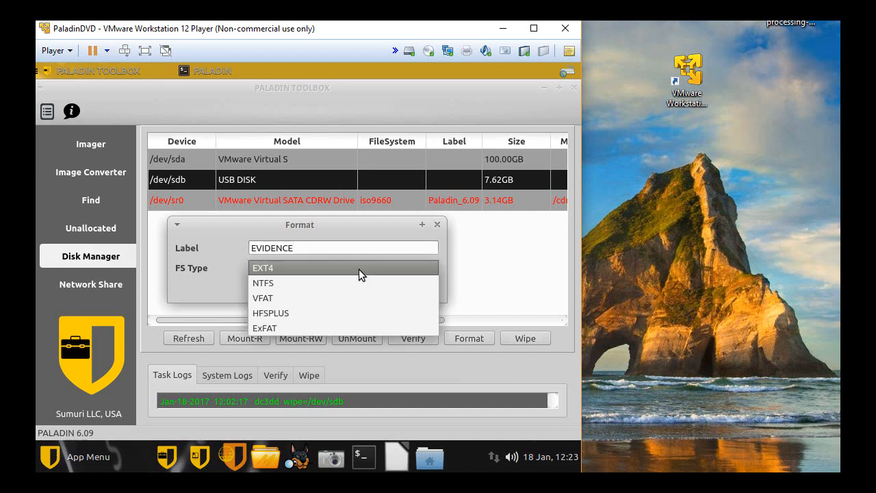
{"action": "left_click", "coordinate": [312, 299]}
{"action": "left_click", "coordinate": [285, 290]}
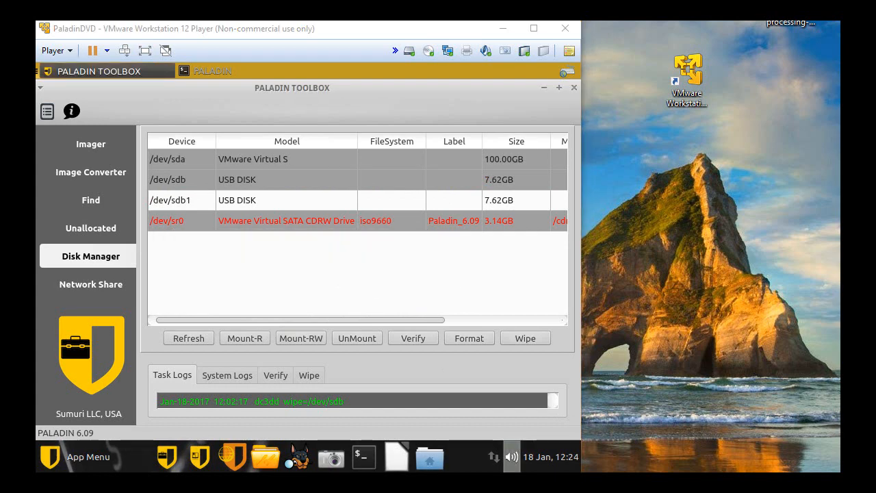
{"action": "left_click", "coordinate": [573, 87]}
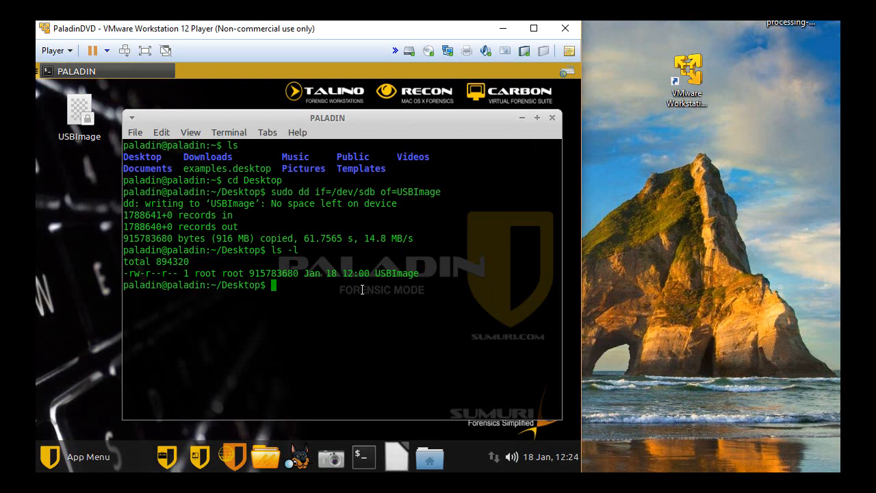
Write the image back to the USB disk with "sudo dd if=USBImage of=/dev/sdb" in the terminal.
{"action": "type", "text": "sudo dd"}
{"action": "type", "text": " =f"}
{"action": "key", "text": "BackSpace"}
{"action": "key", "text": "BackSpace"}
{"action": "type", "text": "if=USBImage"}
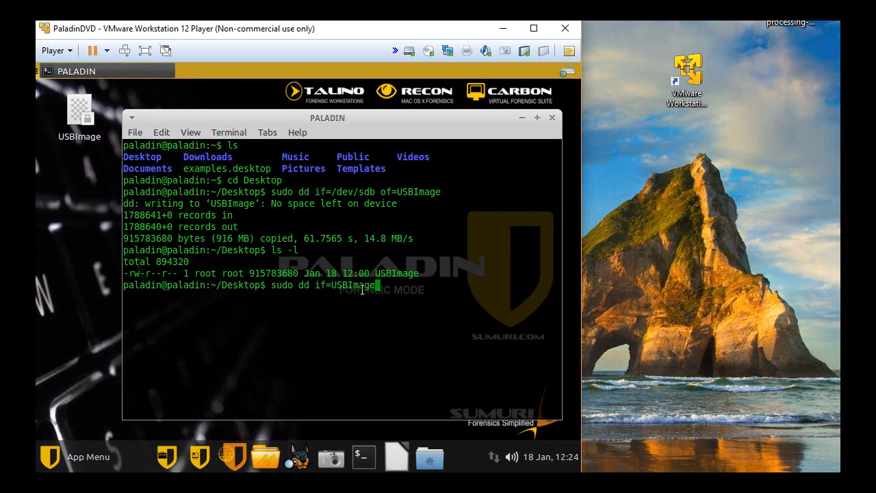
{"action": "type", "text": " of=/dev/sdb"}
{"action": "key", "text": "Return"}
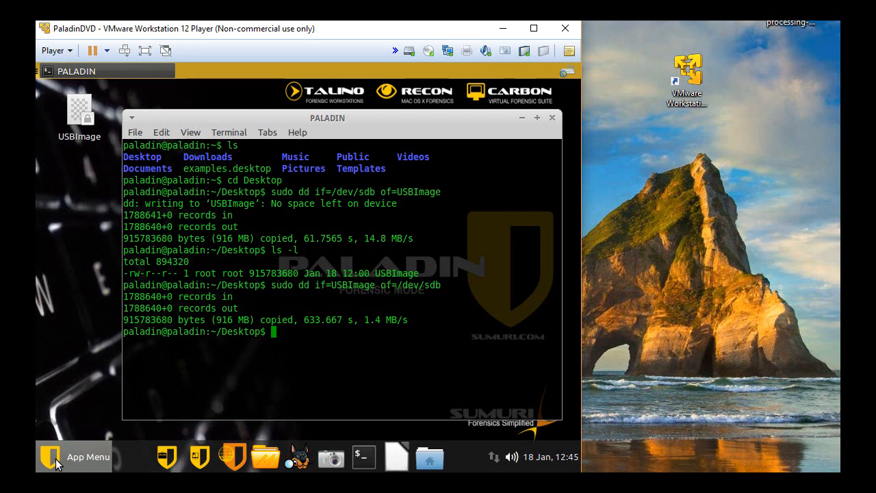
Open the File Manager and examine the files on the EVIDENCE device.
{"action": "left_click", "coordinate": [56, 464]}
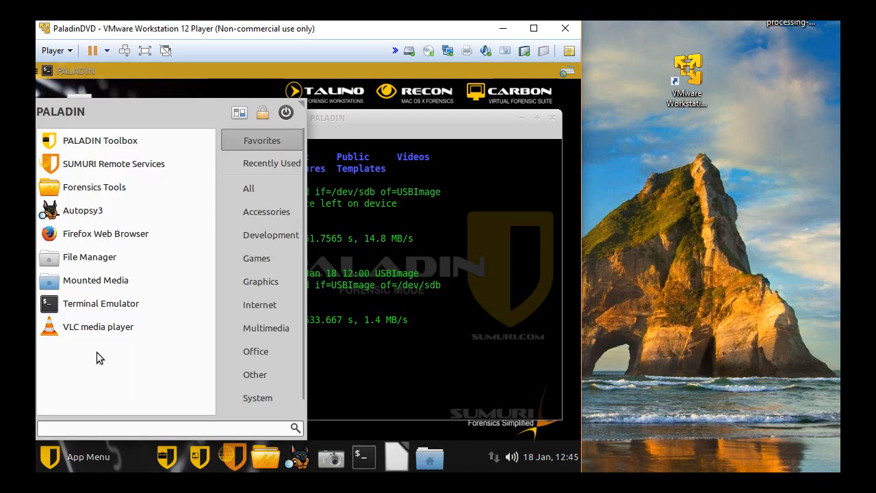
{"action": "left_click", "coordinate": [89, 256]}
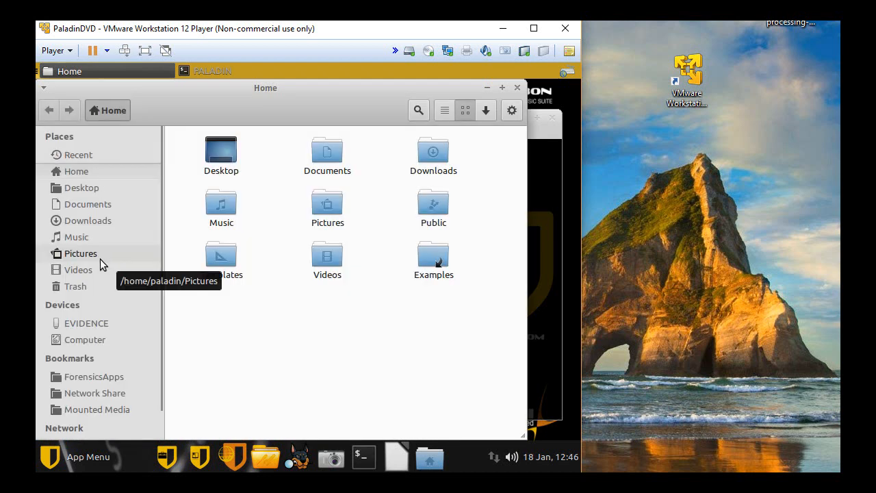
{"action": "left_click", "coordinate": [91, 322]}
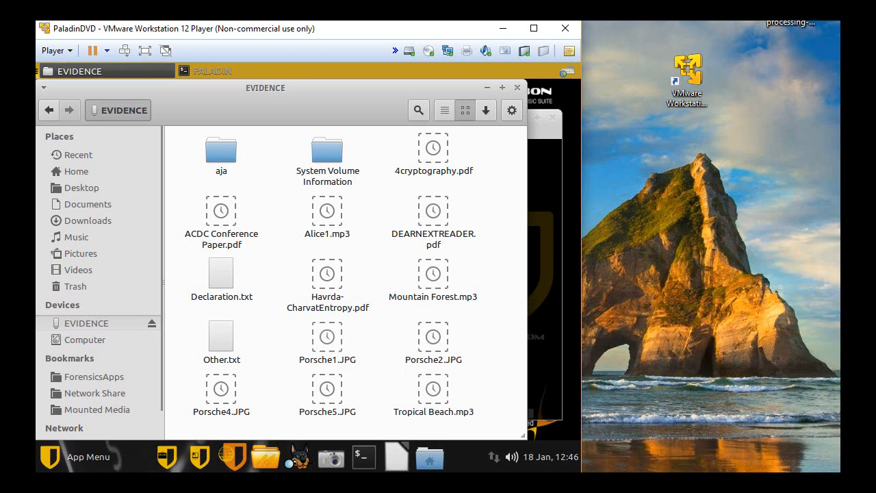
{"action": "left_click_drag", "start_coordinate": [209, 92], "coordinate": [262, 181]}
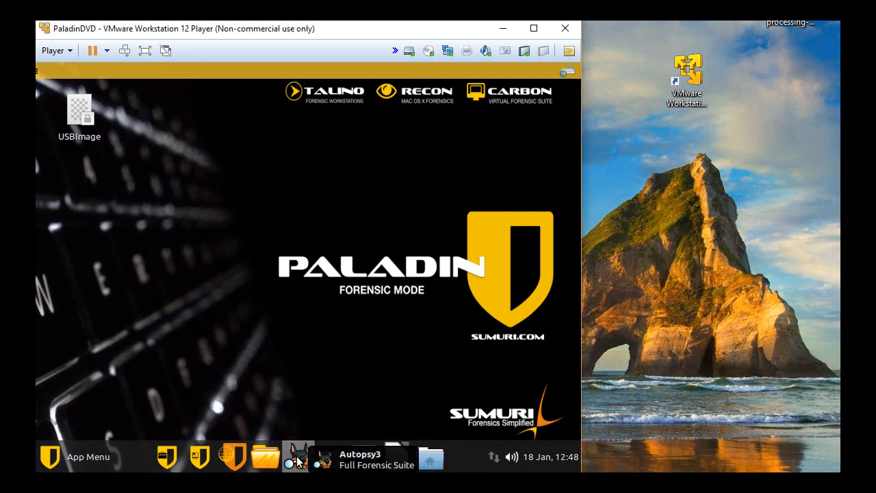
Launch Autopsy3 and start a new case named SampleCase.
{"action": "left_click", "coordinate": [298, 461]}
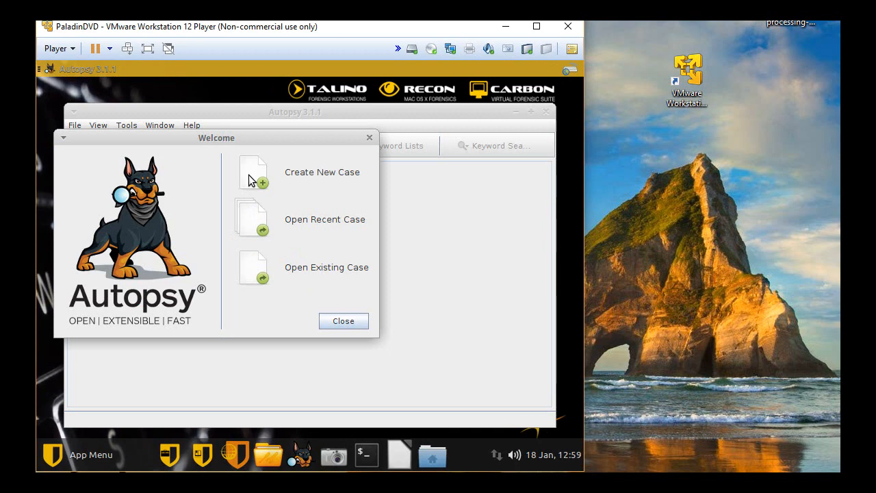
{"action": "left_click", "coordinate": [249, 175]}
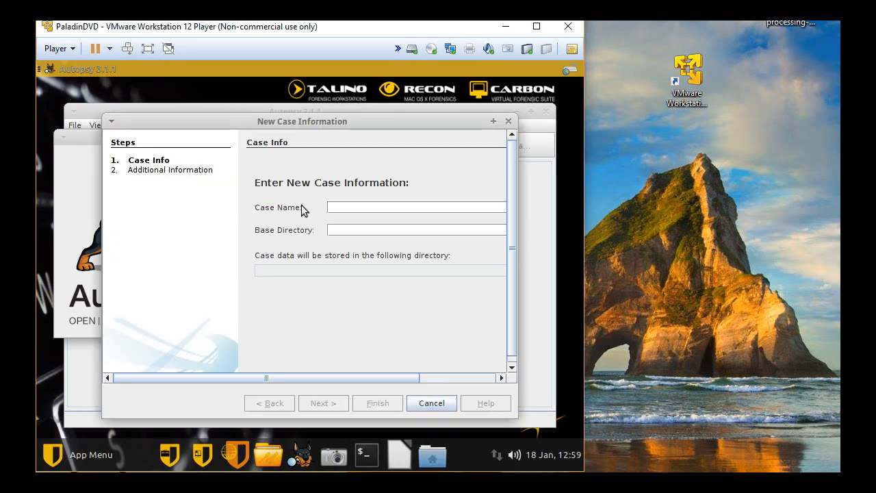
{"action": "type", "text": "Samp"}
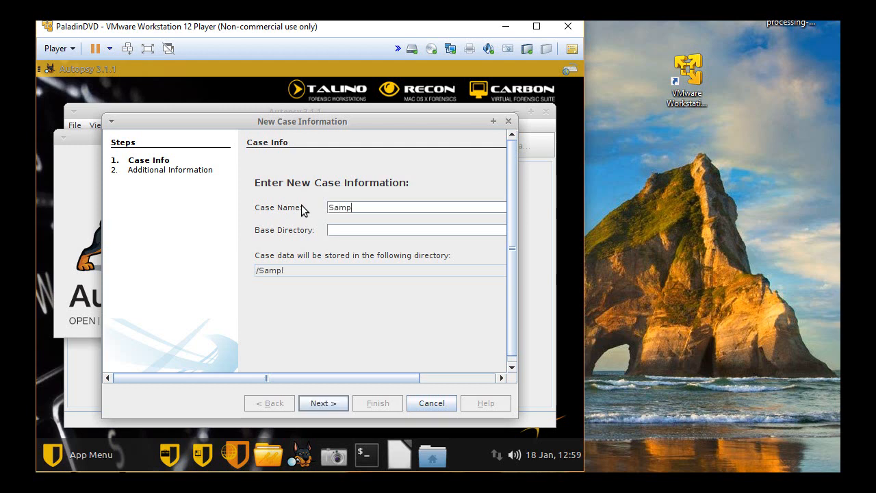
{"action": "type", "text": "le Case"}
Set the case's base directory to /home/paladin/Desktop and continue to the additional information.
{"action": "type", "text": "/home"}
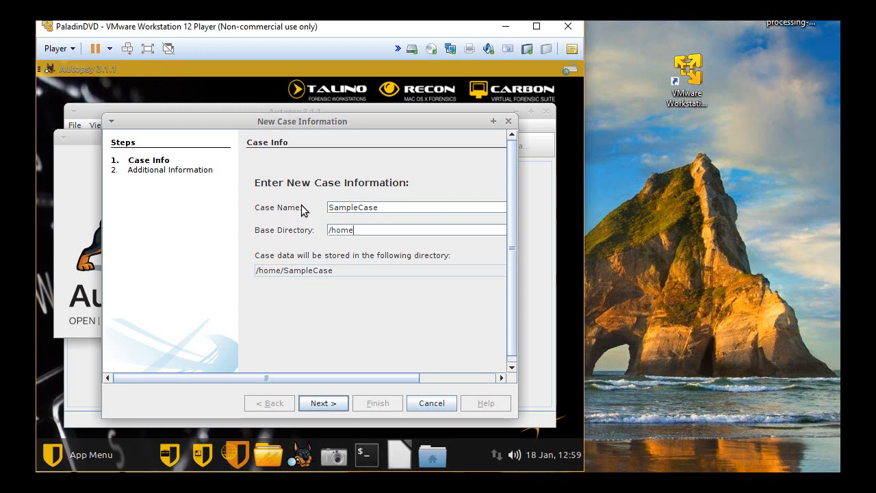
{"action": "type", "text": "/paladfi"}
{"action": "key", "text": "BackSpace"}
{"action": "key", "text": "BackSpace"}
{"action": "type", "text": "in"}
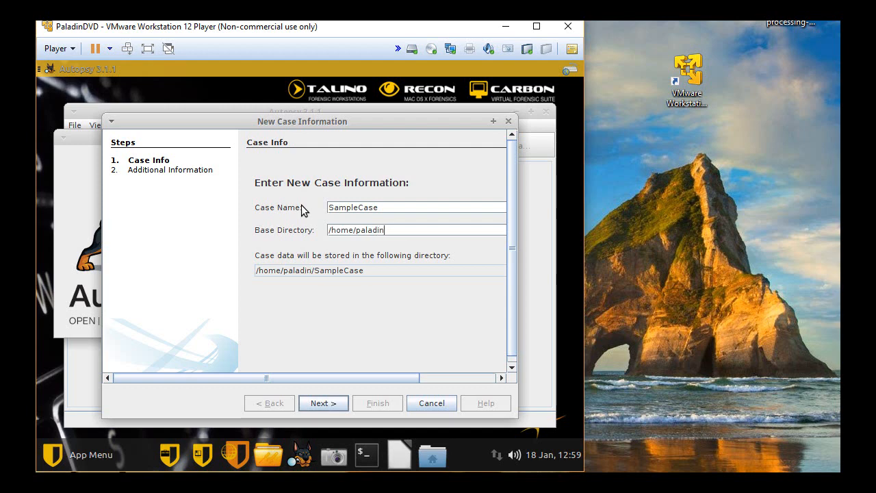
{"action": "type", "text": "/Dwe"}
{"action": "key", "text": "BackSpace"}
{"action": "key", "text": "BackSpace"}
{"action": "key", "text": "BackSpace"}
{"action": "type", "text": "Desktop"}
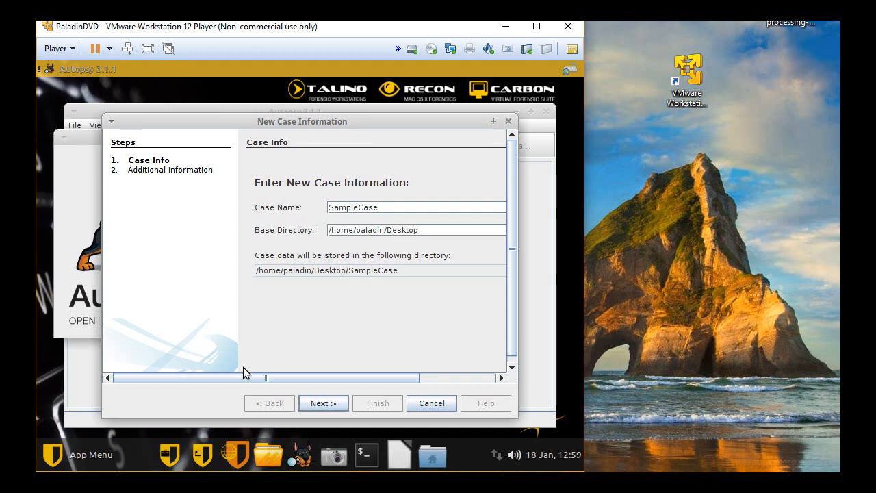
{"action": "left_click", "coordinate": [331, 406]}
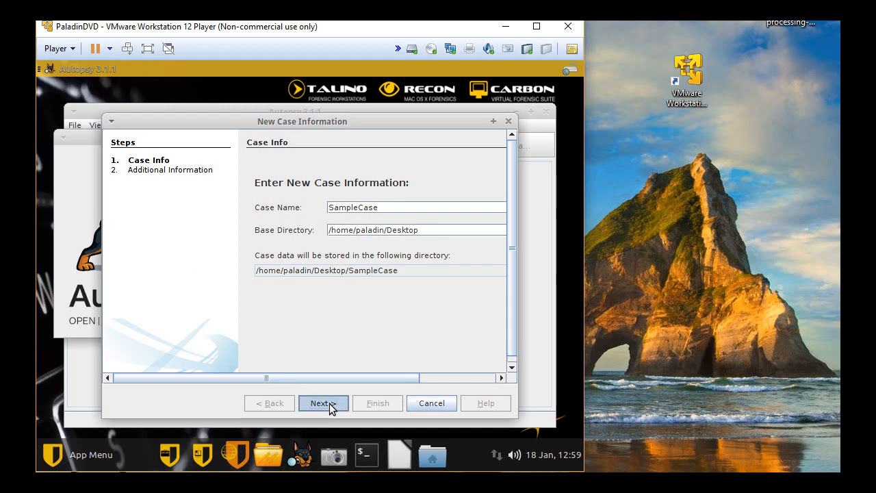
Set the case number to 001, enter the examiner's full name and finish creating the case.
{"action": "type", "text": "001"}
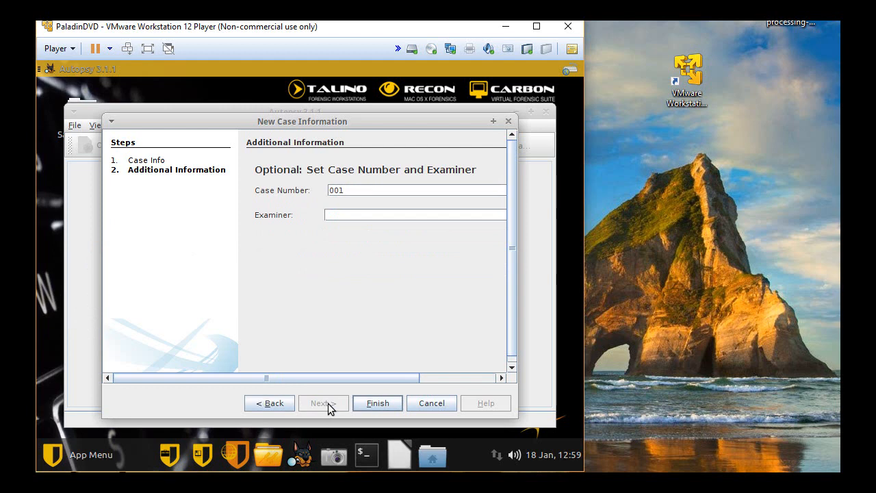
{"action": "key", "text": "Tab"}
{"action": "type", "text": "Rick Leinecker"}
{"action": "left_click", "coordinate": [378, 405]}
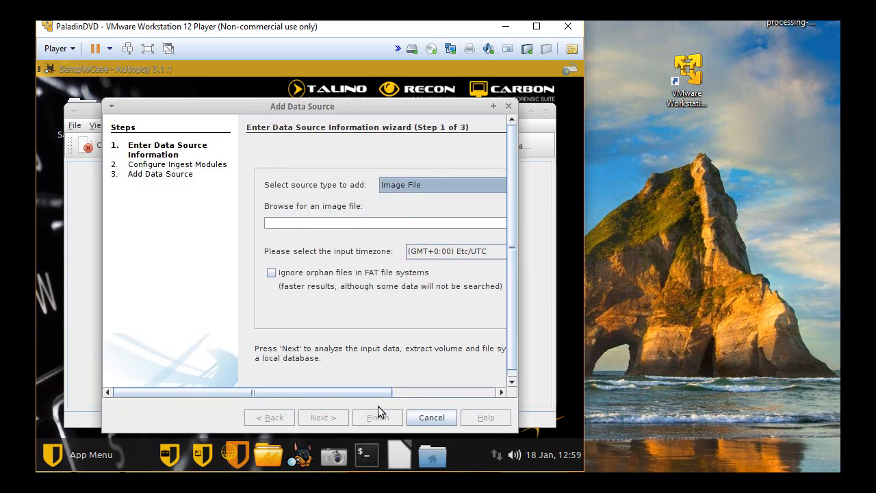
Add the local disk /dev/sdb1 as the case's data source with all ingest modules and unallocated space processing enabled.
{"action": "left_click", "coordinate": [420, 186]}
{"action": "left_click", "coordinate": [418, 209]}
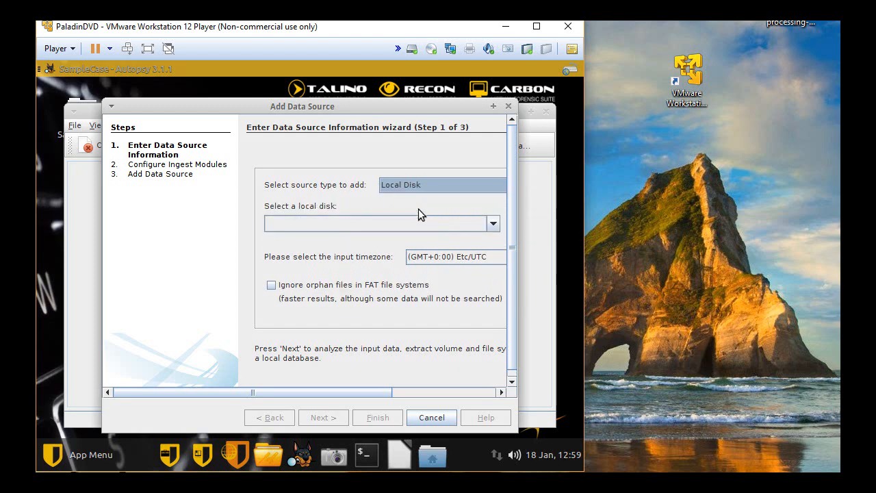
{"action": "left_click", "coordinate": [492, 223]}
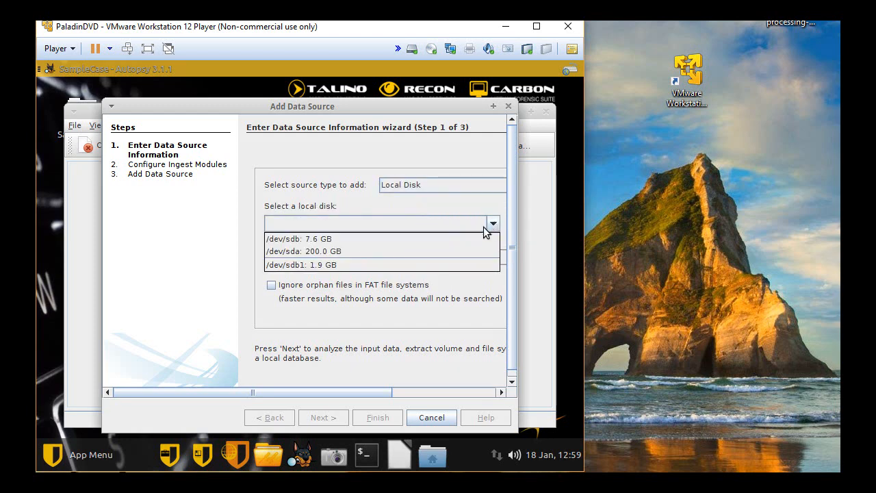
{"action": "left_click", "coordinate": [354, 264]}
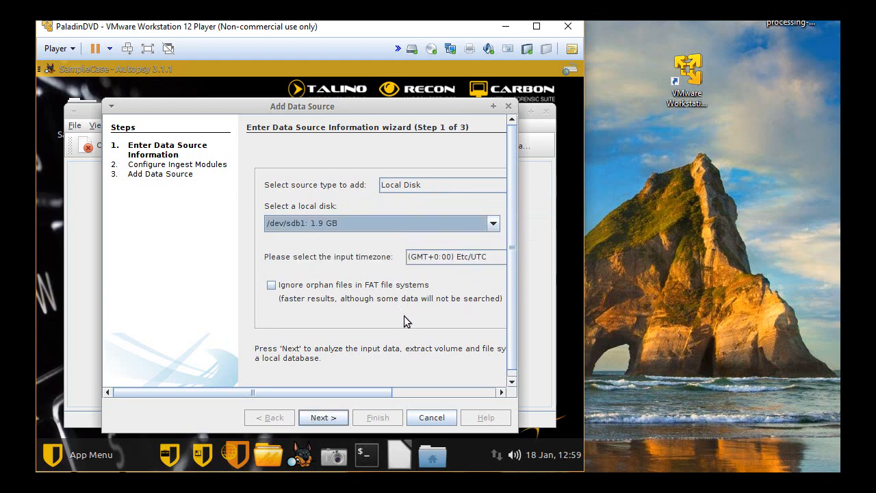
{"action": "left_click", "coordinate": [323, 418]}
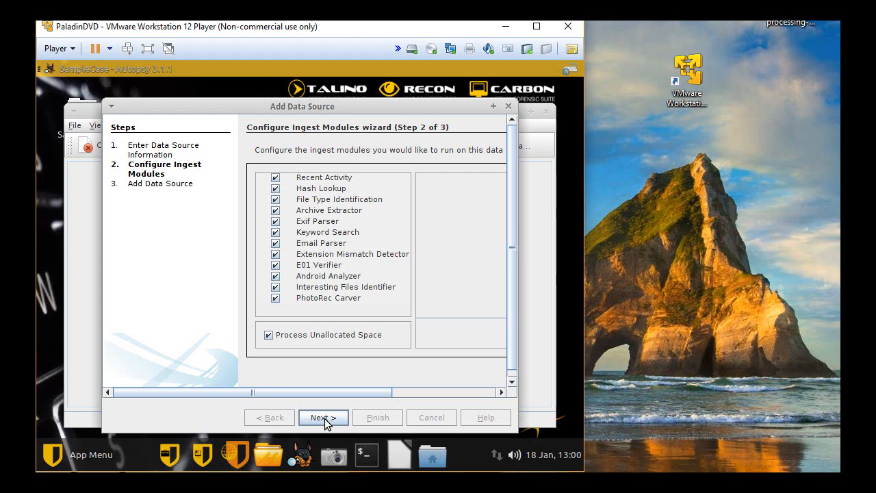
{"action": "left_click", "coordinate": [325, 419]}
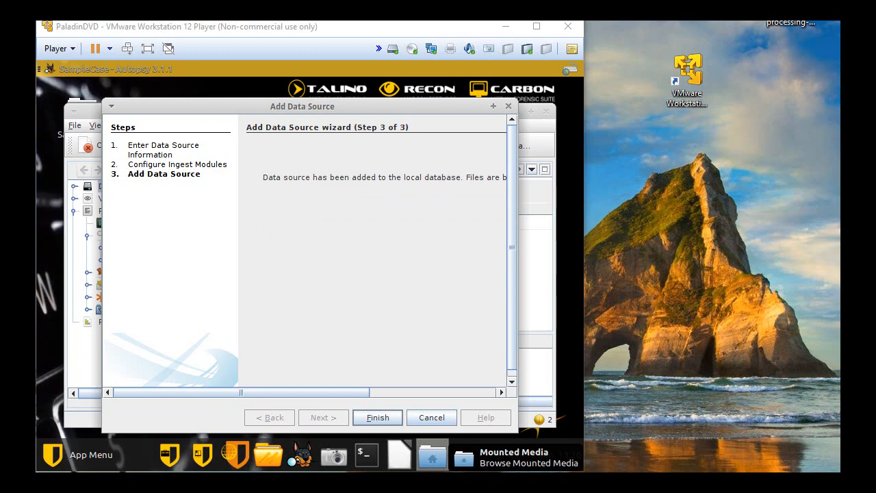
{"action": "left_click", "coordinate": [376, 421]}
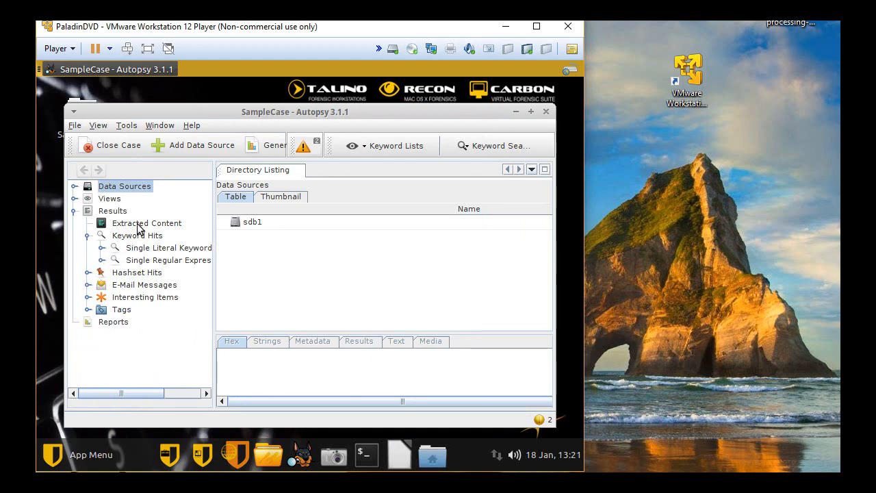
Review the case's extracted content, keyword hits, hashset hits, interesting items and e-mail messages results.
{"action": "left_click", "coordinate": [113, 227]}
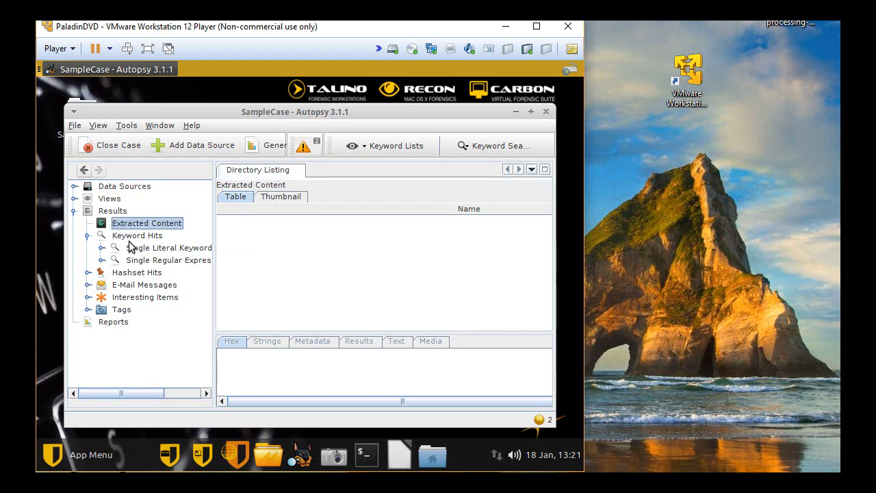
{"action": "double_click", "coordinate": [132, 239]}
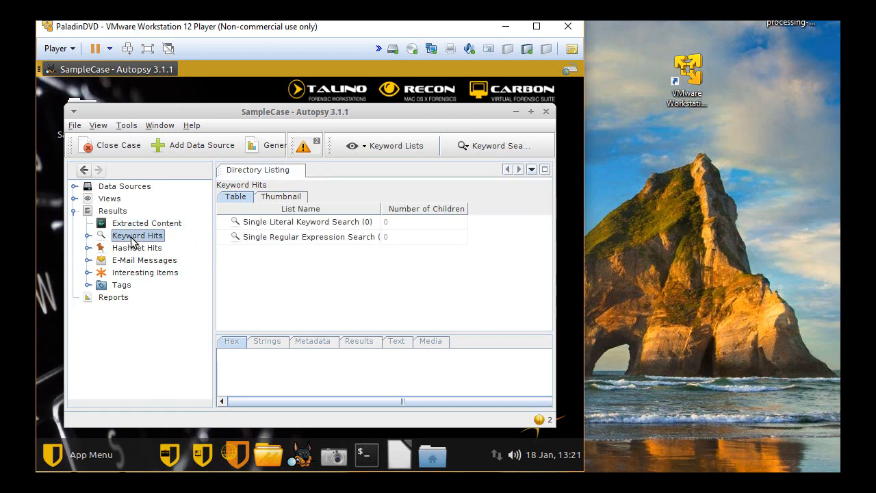
{"action": "left_click", "coordinate": [133, 250]}
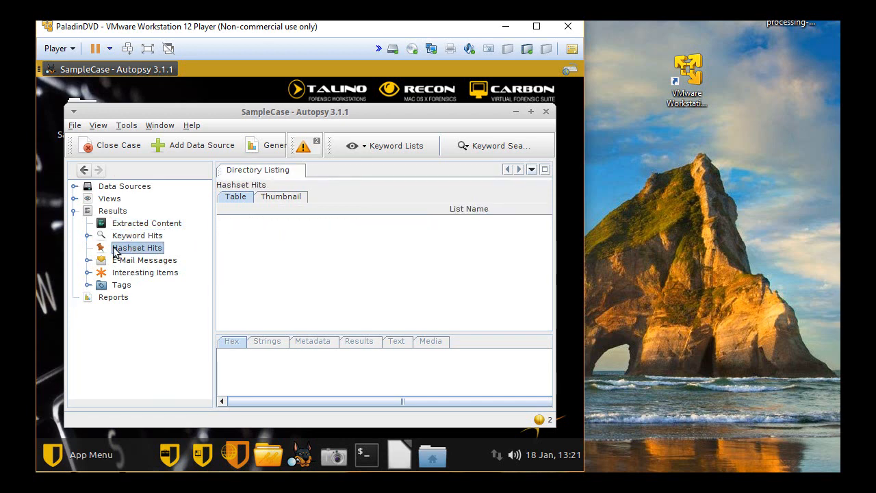
{"action": "left_click", "coordinate": [128, 274]}
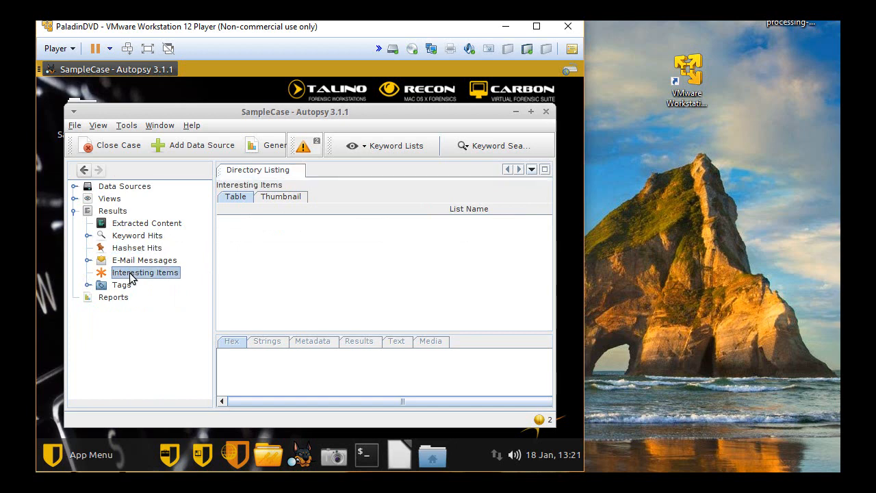
{"action": "left_click", "coordinate": [130, 260]}
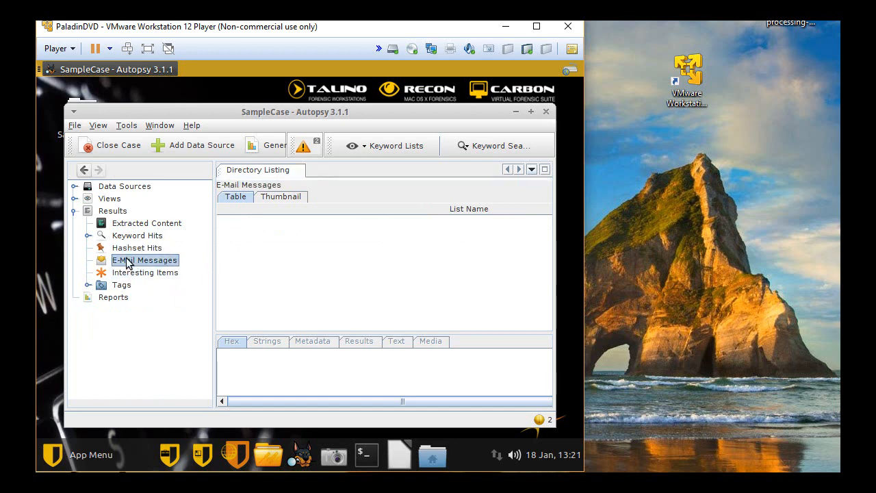
Browse the case's views by file type and examine the listed image files.
{"action": "left_click", "coordinate": [108, 200]}
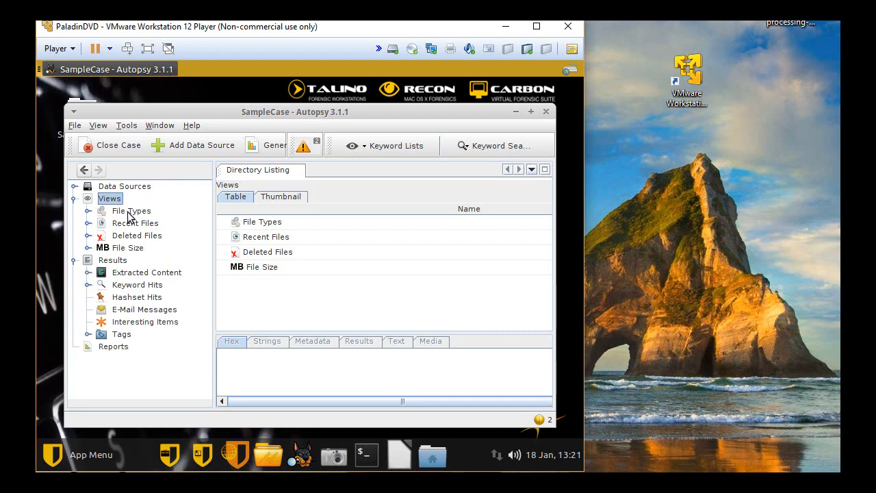
{"action": "left_click", "coordinate": [131, 213]}
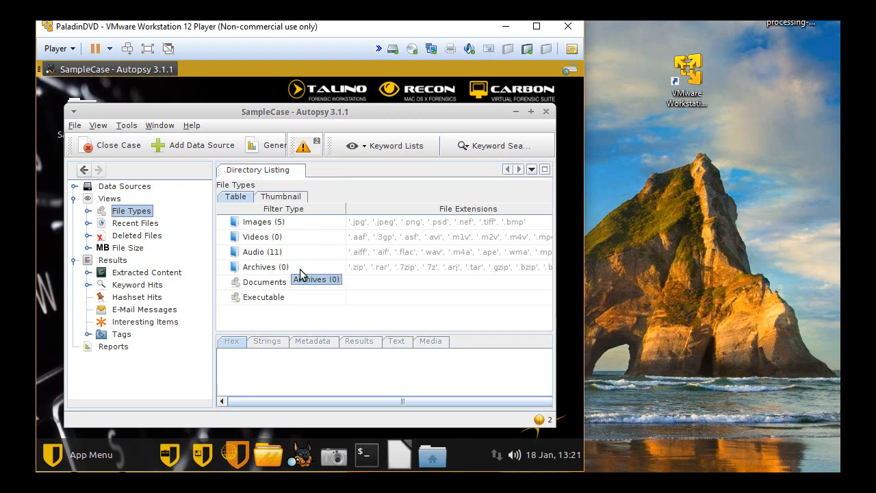
{"action": "left_click", "coordinate": [262, 285]}
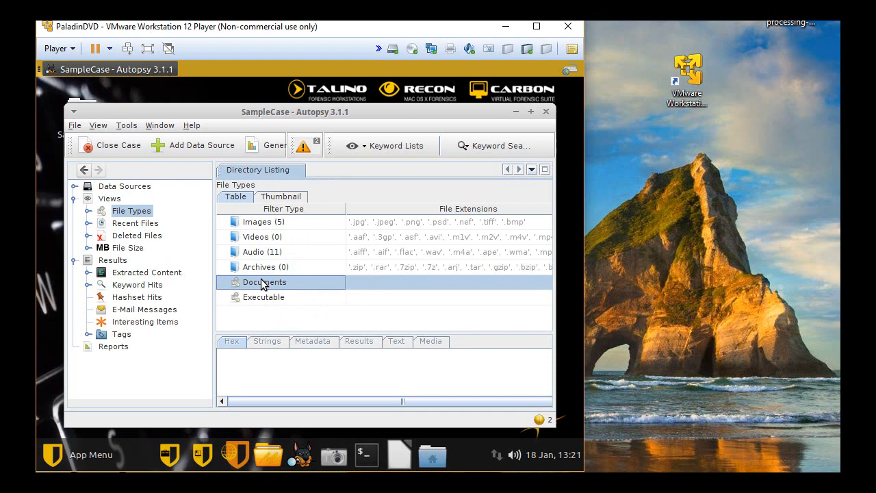
{"action": "left_click", "coordinate": [260, 228]}
{"action": "double_click", "coordinate": [260, 228]}
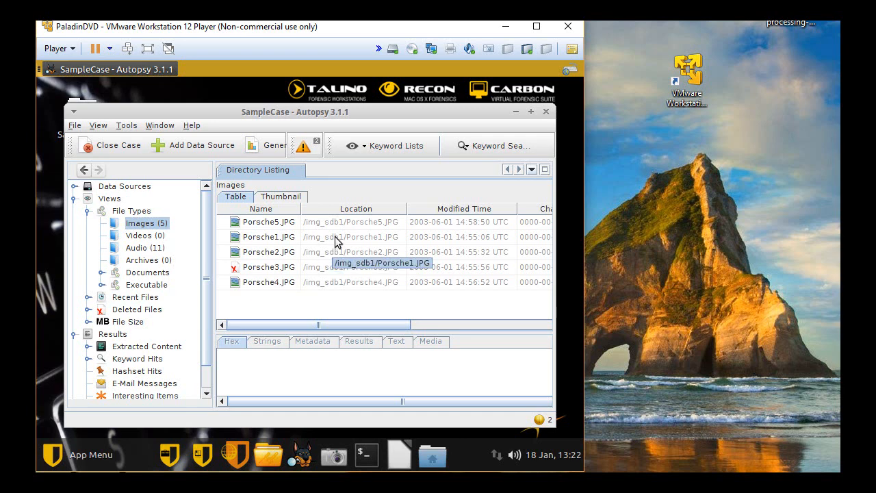
{"action": "left_click_drag", "start_coordinate": [381, 326], "coordinate": [297, 329]}
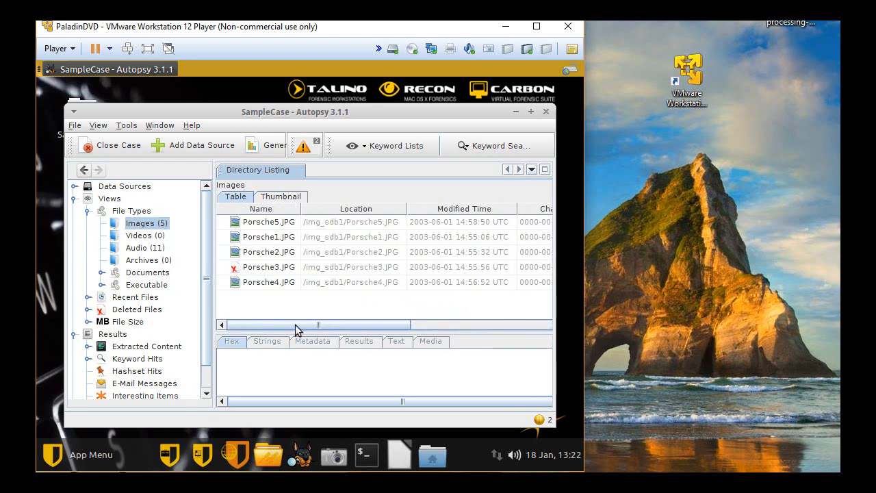
Examine the video, audio and archive file listings of the /dev/sdb1 data source.
{"action": "left_click", "coordinate": [135, 236]}
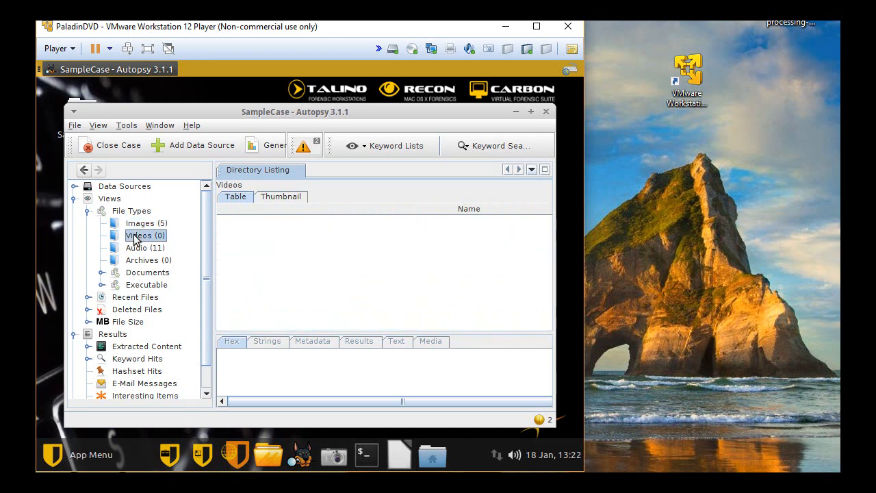
{"action": "left_click", "coordinate": [141, 249]}
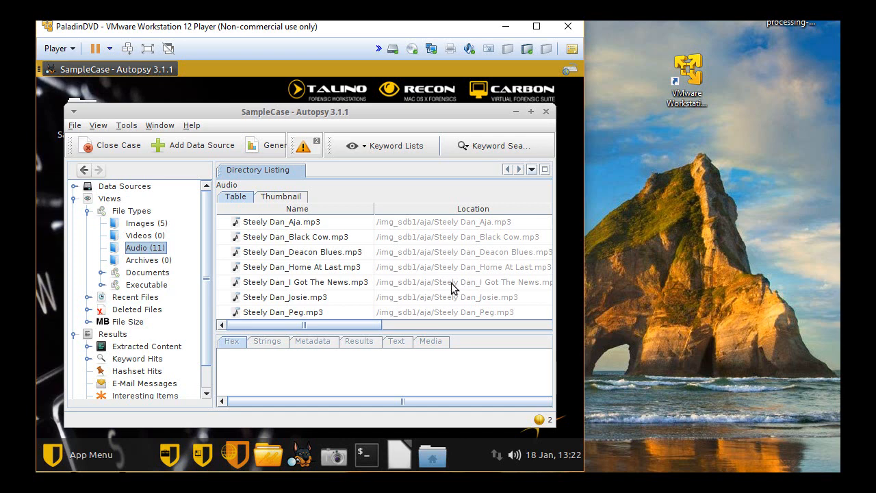
{"action": "scroll", "coordinate": [452, 287], "scroll_direction": "down", "scroll_amount": 2}
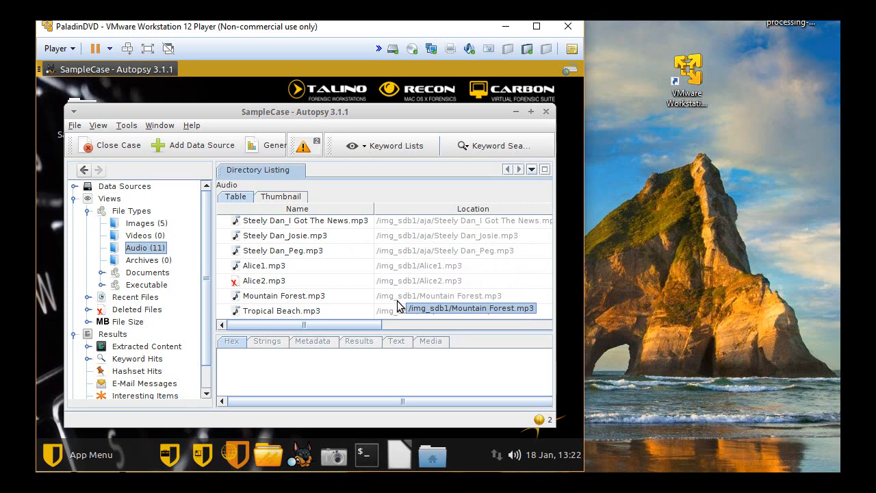
{"action": "left_click", "coordinate": [147, 264]}
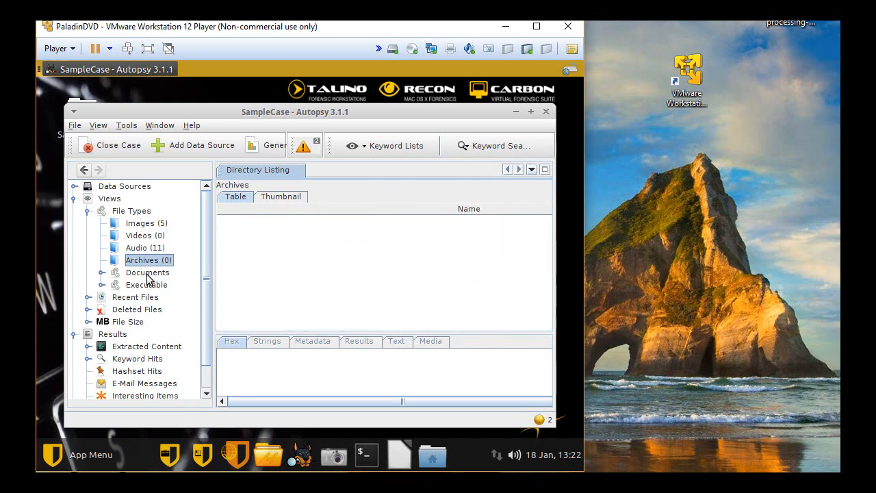
Examine the PDF and plain text files among the case's documents.
{"action": "left_click", "coordinate": [147, 274]}
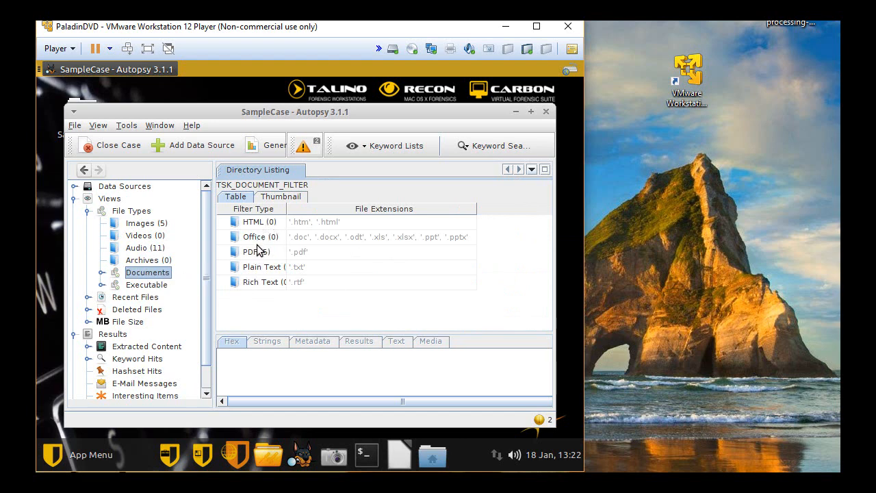
{"action": "left_click", "coordinate": [258, 254]}
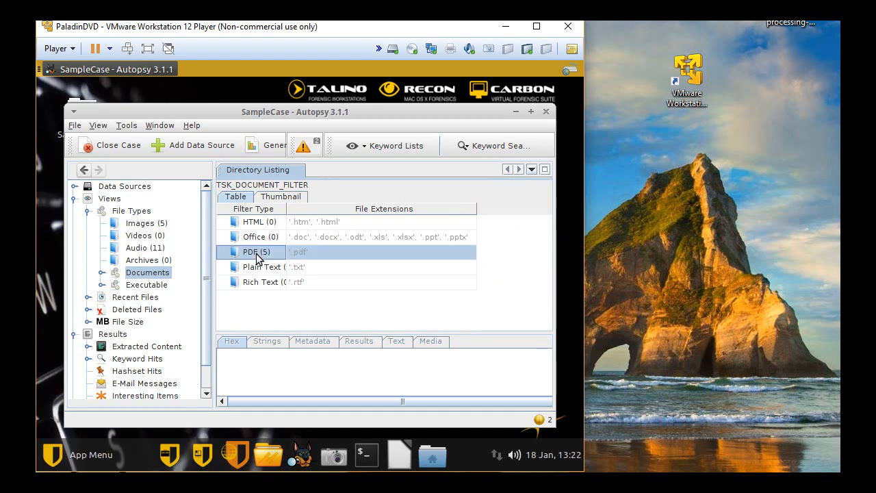
{"action": "double_click", "coordinate": [258, 255]}
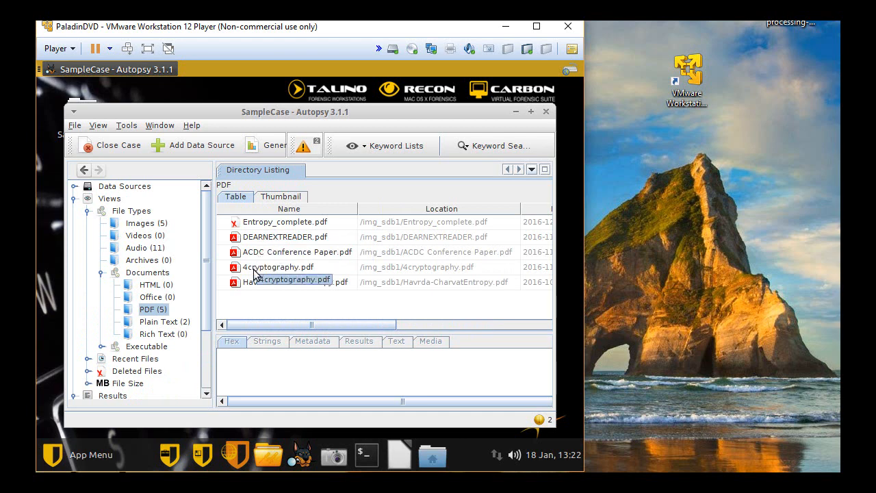
{"action": "left_click", "coordinate": [164, 322]}
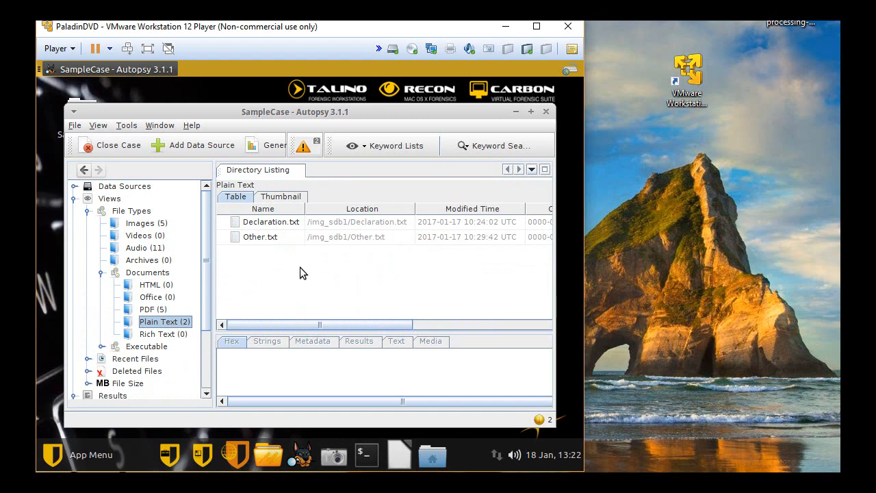
Move the case window aside to show the SampleCase folder on the desktop, and move the window back.
{"action": "left_click_drag", "start_coordinate": [157, 114], "coordinate": [220, 116]}
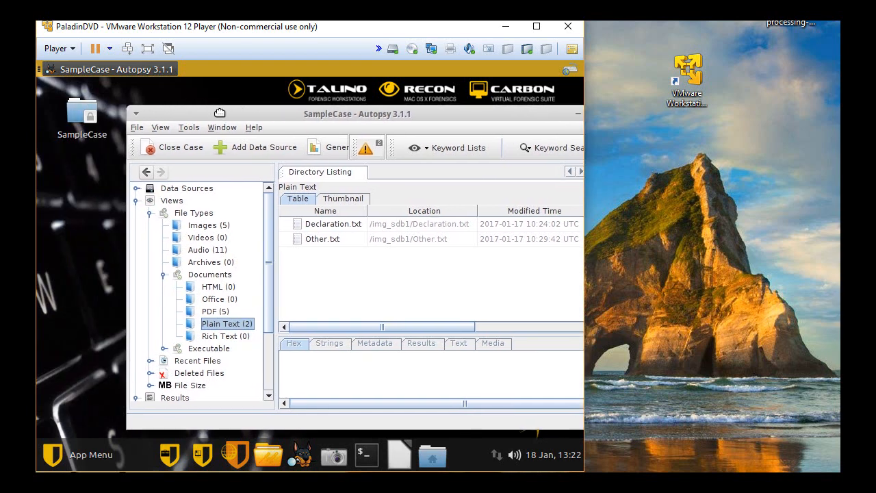
{"action": "left_click", "coordinate": [80, 122]}
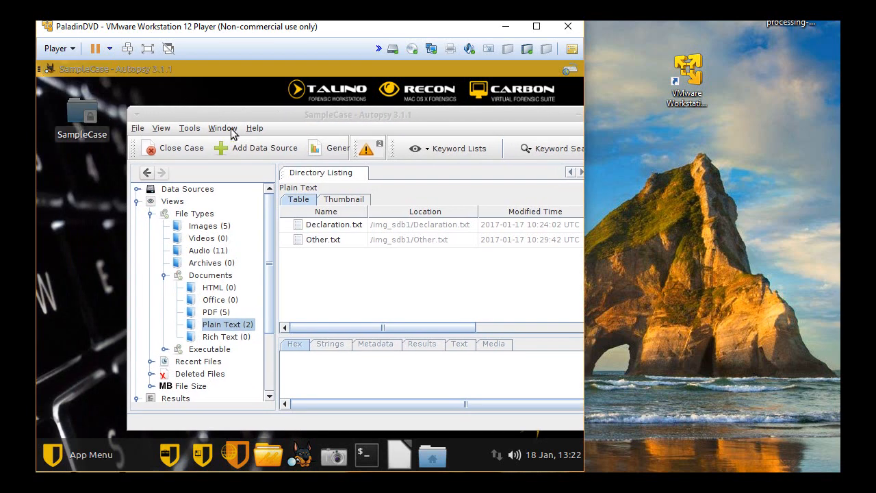
{"action": "left_click_drag", "start_coordinate": [435, 113], "coordinate": [369, 107]}
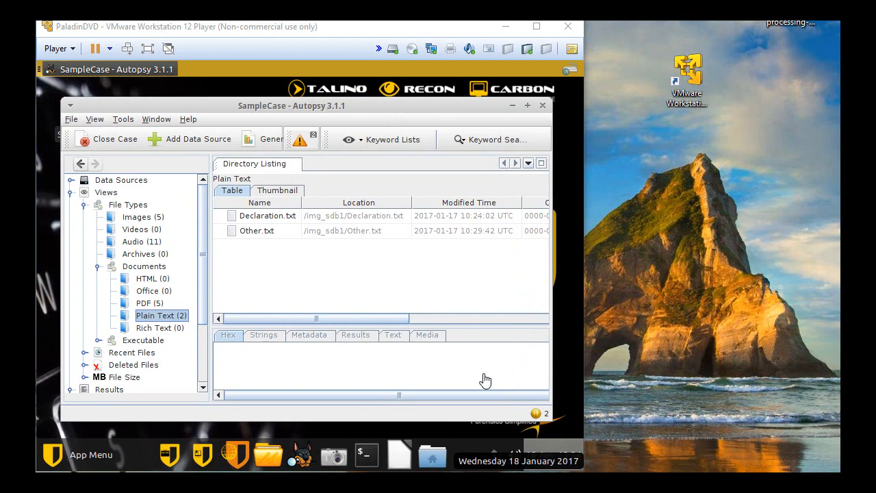
Close SampleCase, start a new case named USBImageSampleCase in /home/paladin/Desktop/ and continue to the additional information.
{"action": "left_click", "coordinate": [103, 145]}
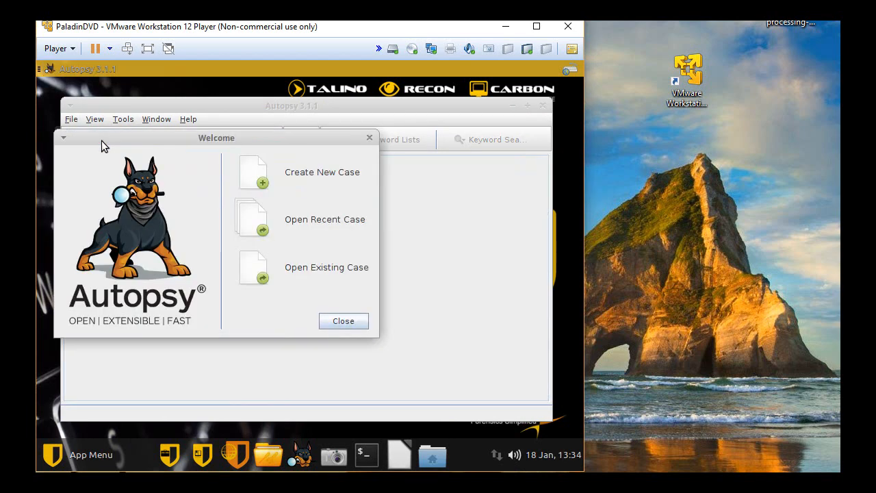
{"action": "left_click", "coordinate": [254, 171]}
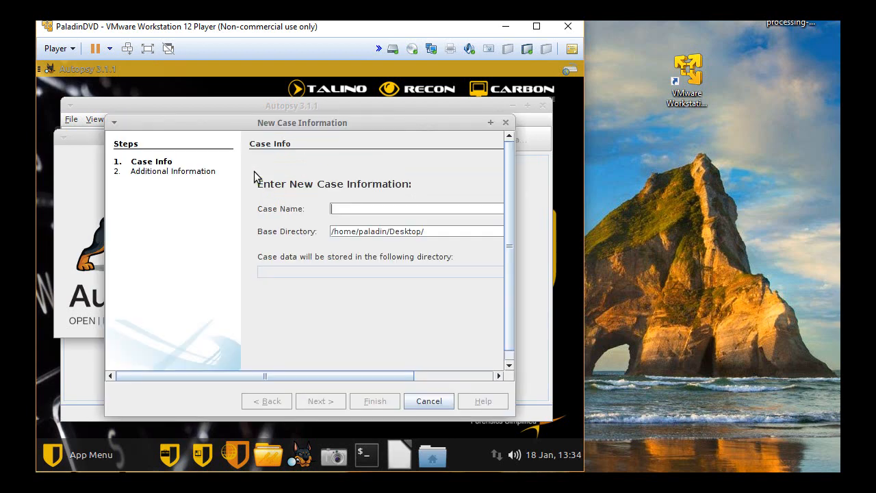
{"action": "type", "text": "U"}
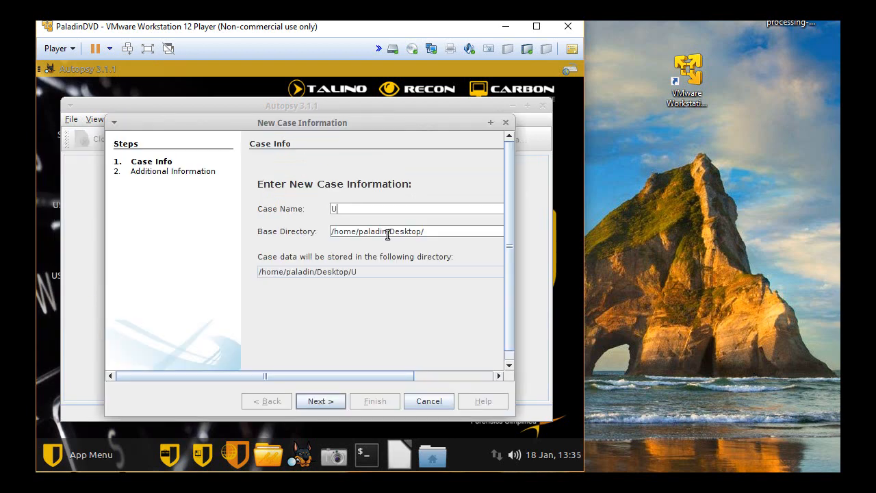
{"action": "type", "text": "SBImageCase"}
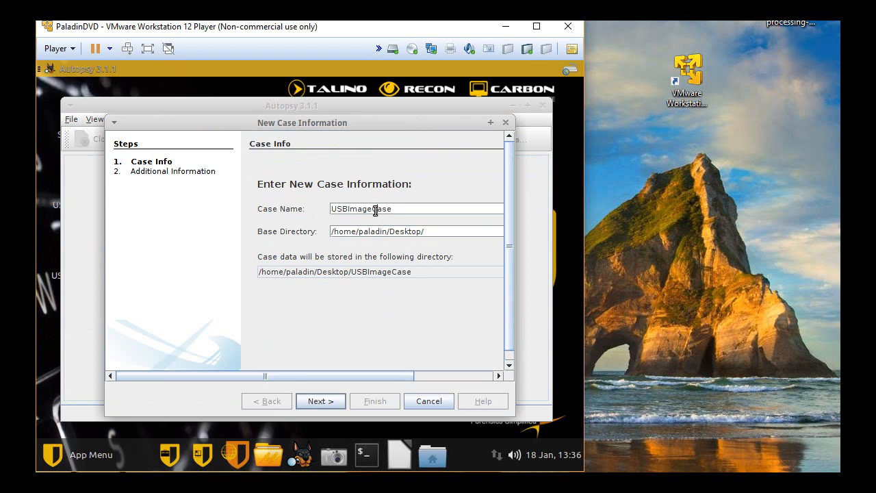
{"action": "key", "text": "BackSpace"}
{"action": "key", "text": "BackSpace"}
{"action": "key", "text": "BackSpace"}
{"action": "key", "text": "BackSpace"}
{"action": "type", "text": "SampleCase"}
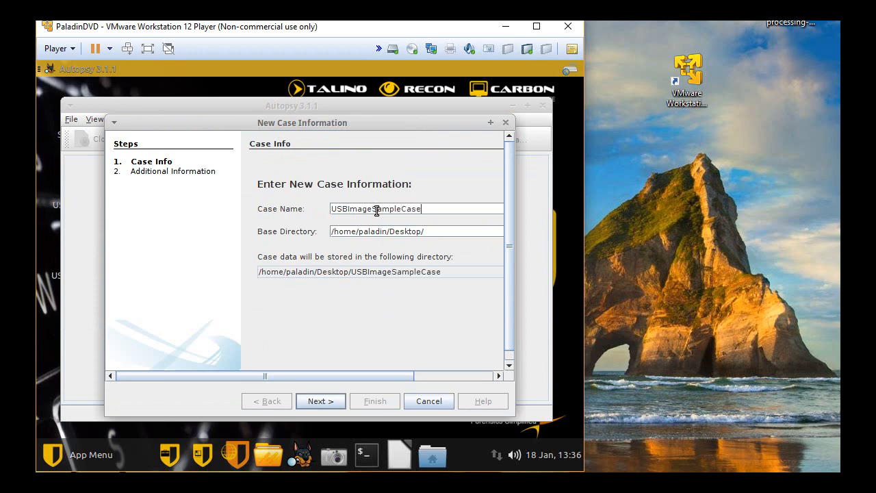
{"action": "left_click", "coordinate": [318, 401]}
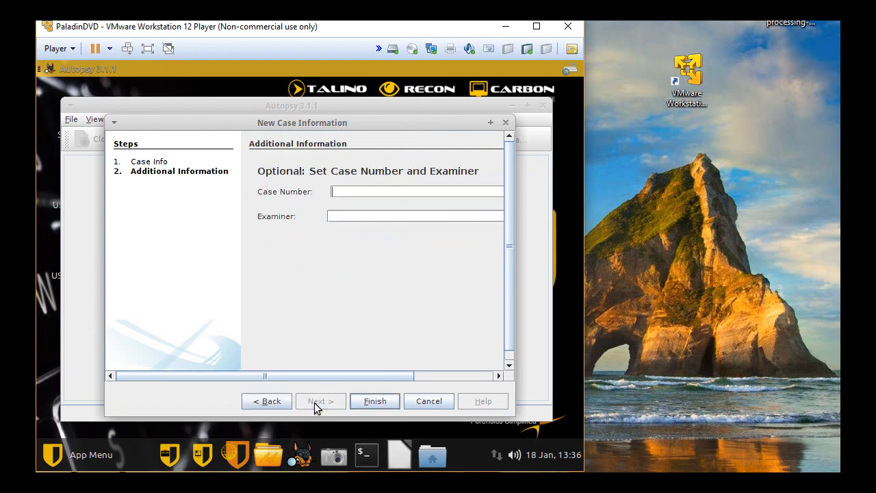
Set the new case's number to 002, enter the examiner's full name and finish creating the case.
{"action": "type", "text": "002"}
{"action": "type", "text": "Rick Leinecker"}
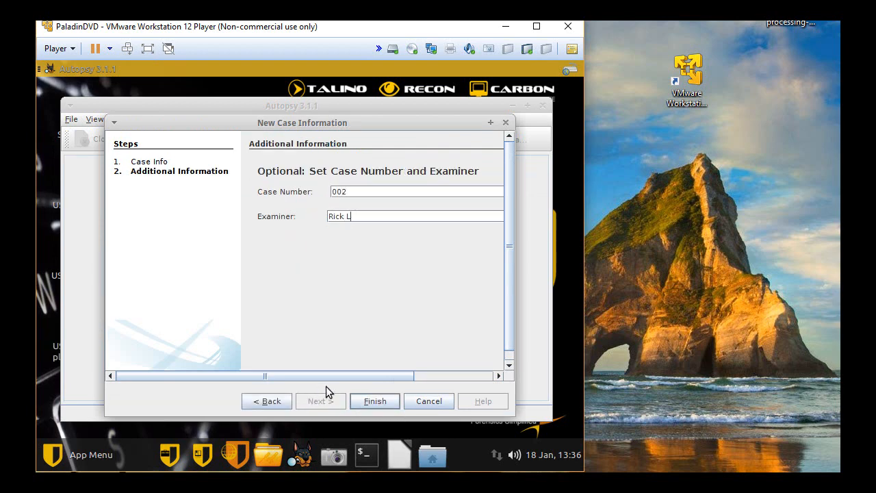
{"action": "left_click", "coordinate": [383, 406]}
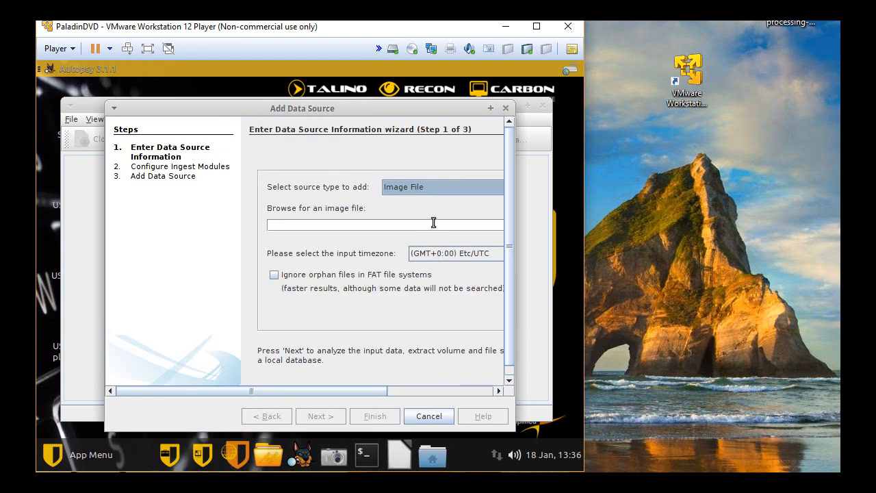
Add the image file /home/paladin/Desktop/USBImage.img as the new case's data source and start processing it.
{"action": "left_click", "coordinate": [456, 390]}
{"action": "left_click", "coordinate": [446, 229]}
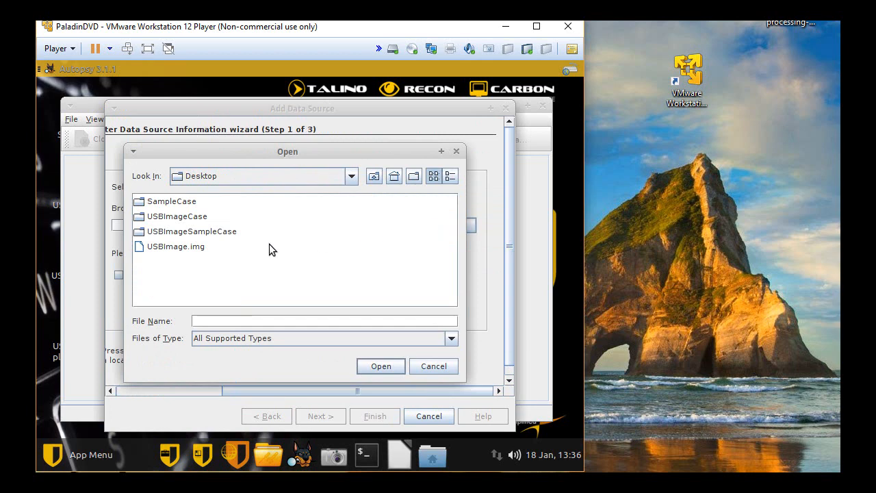
{"action": "double_click", "coordinate": [194, 248]}
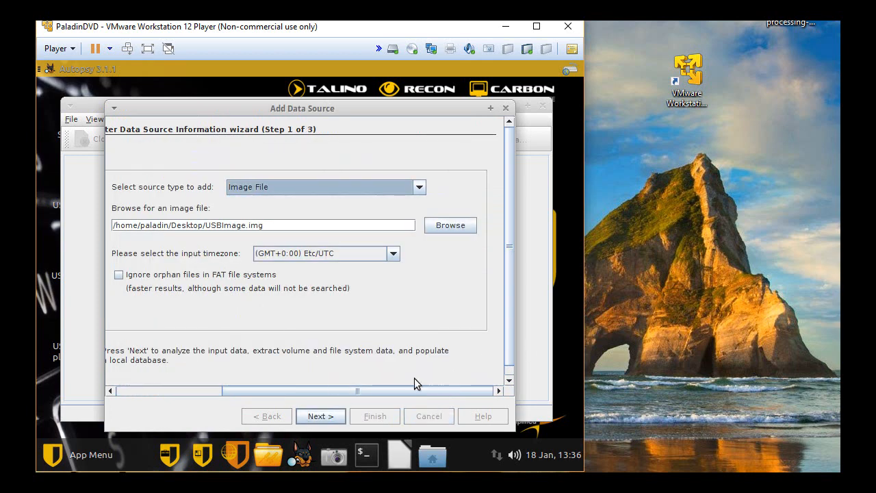
{"action": "left_click", "coordinate": [321, 416]}
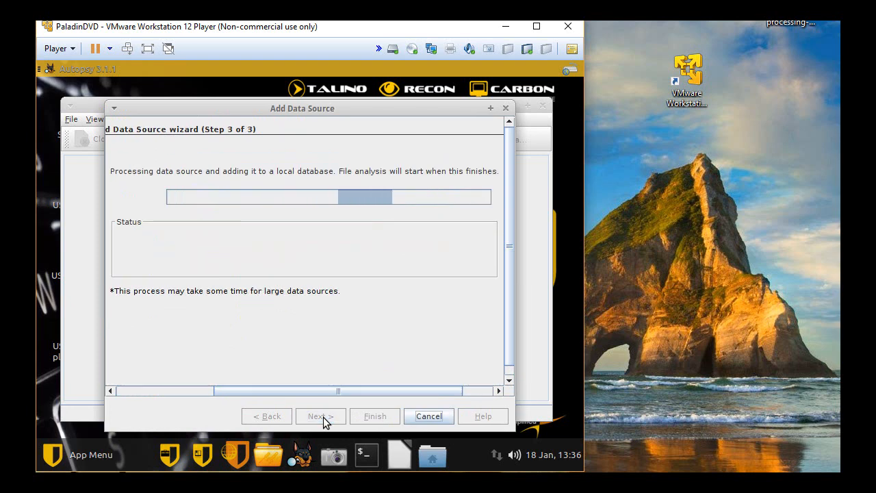
{"action": "left_click_drag", "start_coordinate": [336, 393], "coordinate": [234, 396]}
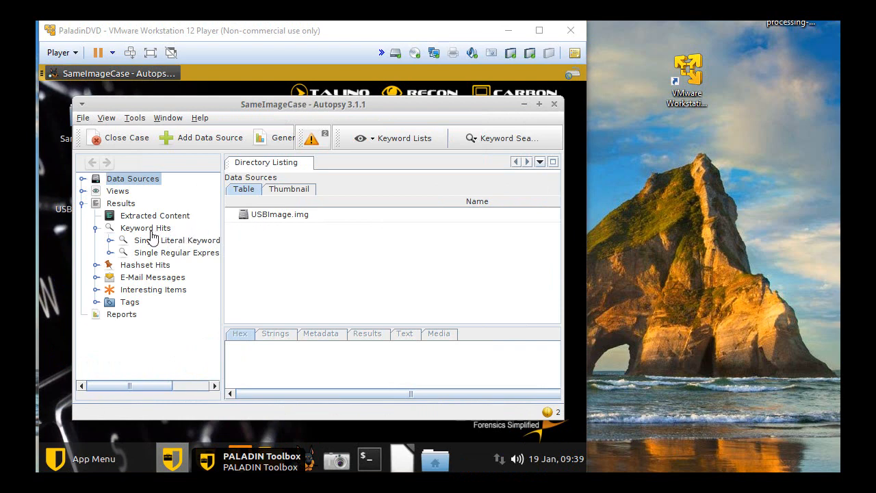
Examine the image, video and audio files found in USBImage.img by file type.
{"action": "left_click", "coordinate": [116, 192]}
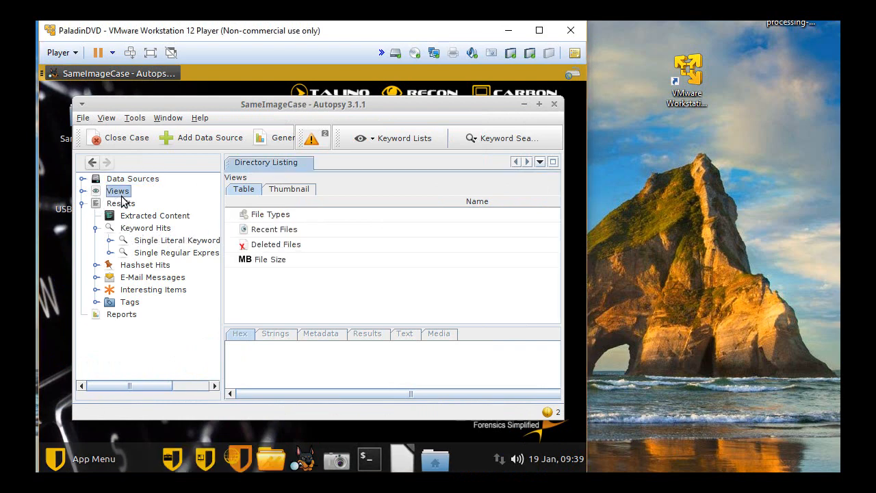
{"action": "double_click", "coordinate": [263, 215]}
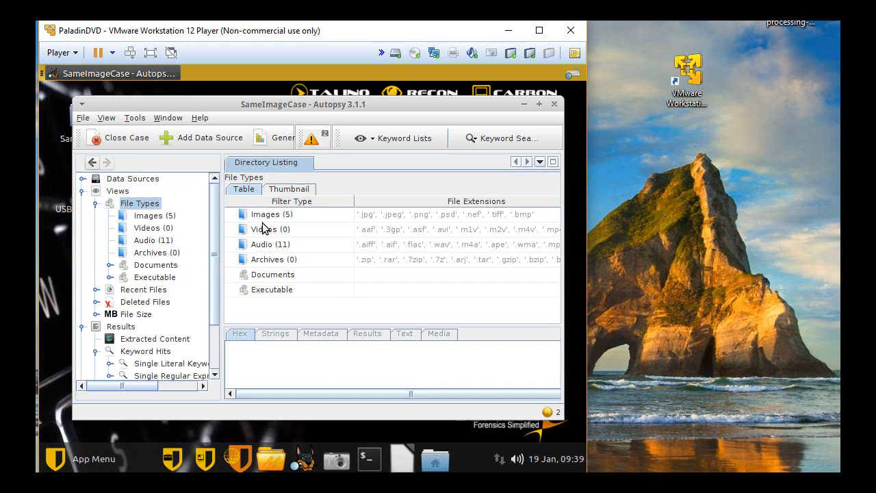
{"action": "left_click", "coordinate": [269, 216]}
{"action": "double_click", "coordinate": [268, 216]}
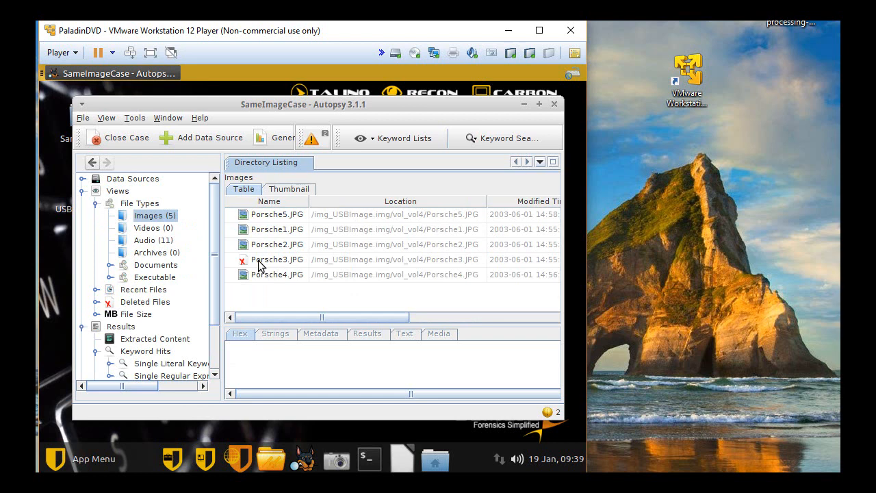
{"action": "left_click", "coordinate": [164, 230]}
{"action": "left_click", "coordinate": [166, 242]}
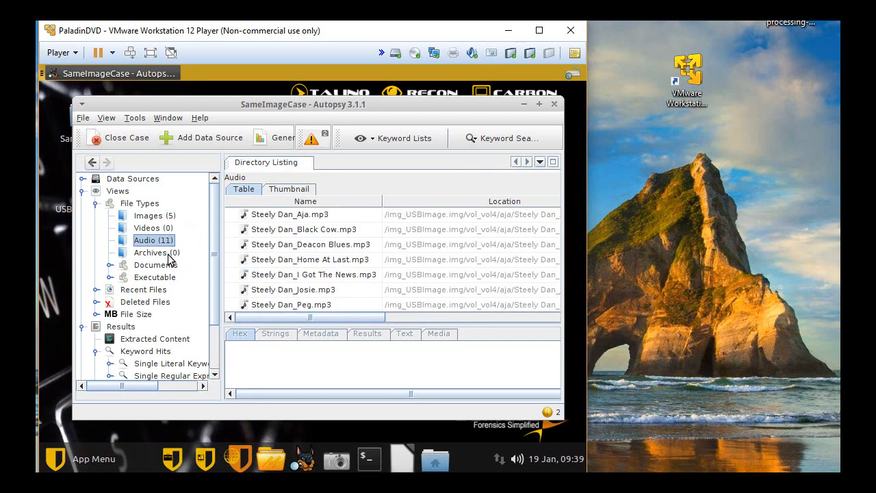
Examine the archives, PDF documents and executable file types of the USBImage.img data source.
{"action": "left_click", "coordinate": [169, 254]}
{"action": "left_click", "coordinate": [165, 267]}
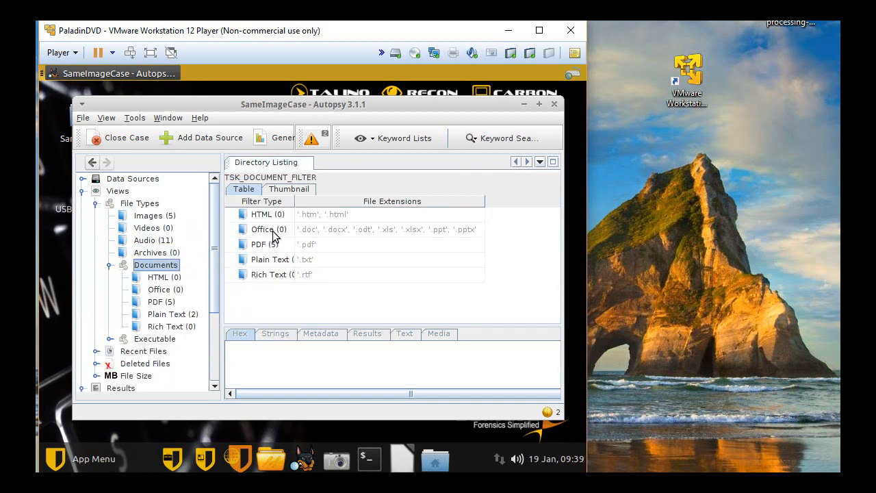
{"action": "double_click", "coordinate": [269, 246]}
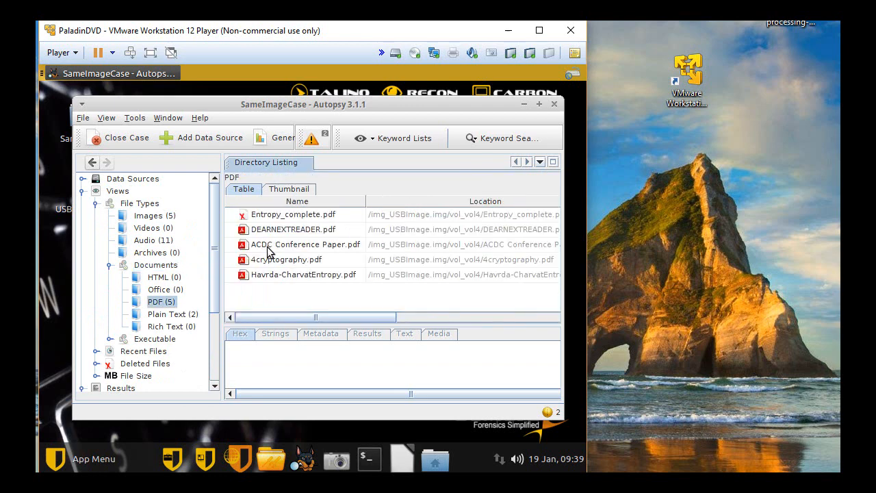
{"action": "double_click", "coordinate": [157, 341]}
{"action": "scroll", "coordinate": [185, 312], "scroll_direction": "down", "scroll_amount": 4}
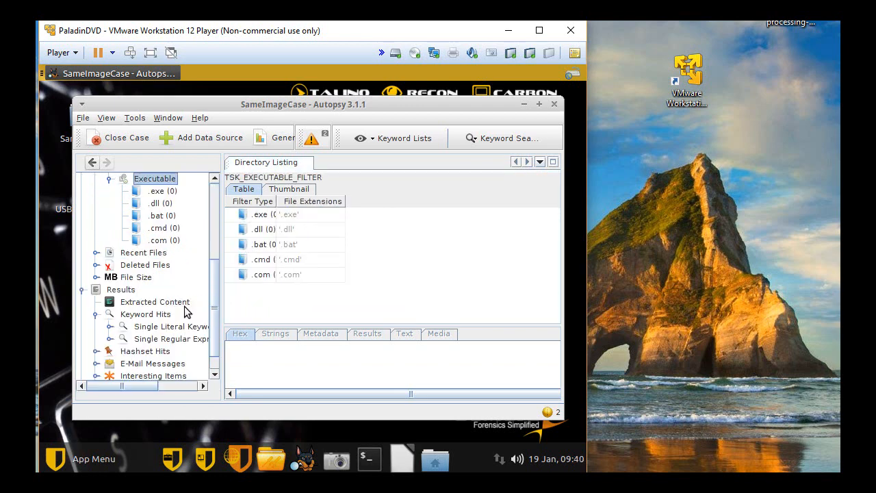